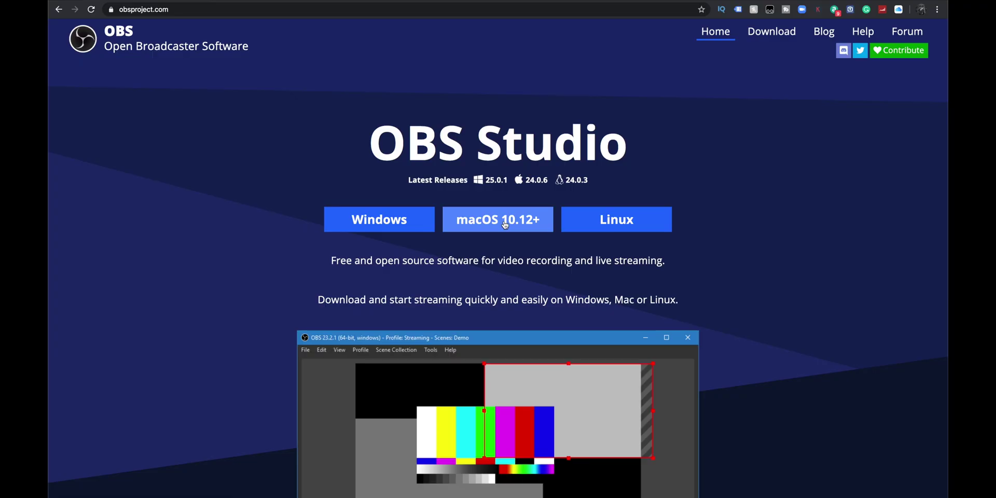
# Download the macOS 10.12+ build of OBS Studio and install it into the Applications folder.
pyautogui.click(519, 218)
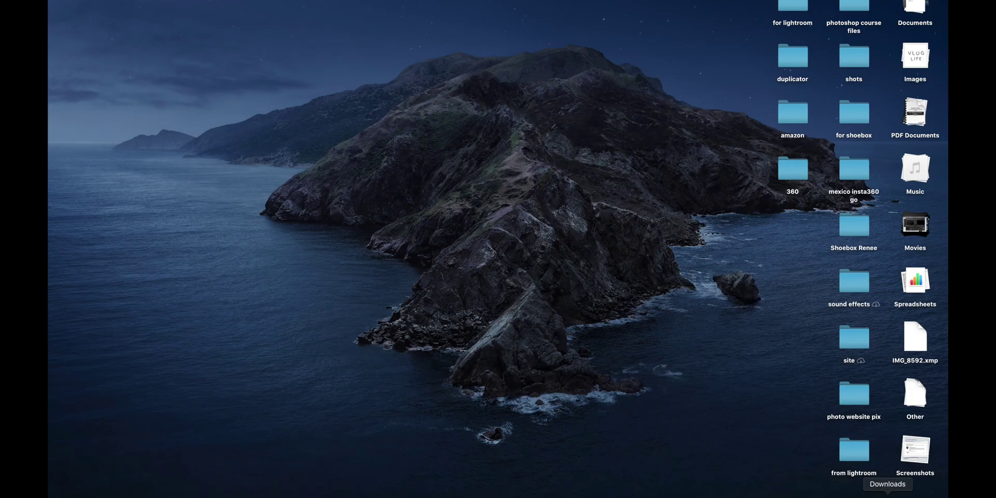
pyautogui.click(888, 496)
pyautogui.click(805, 410)
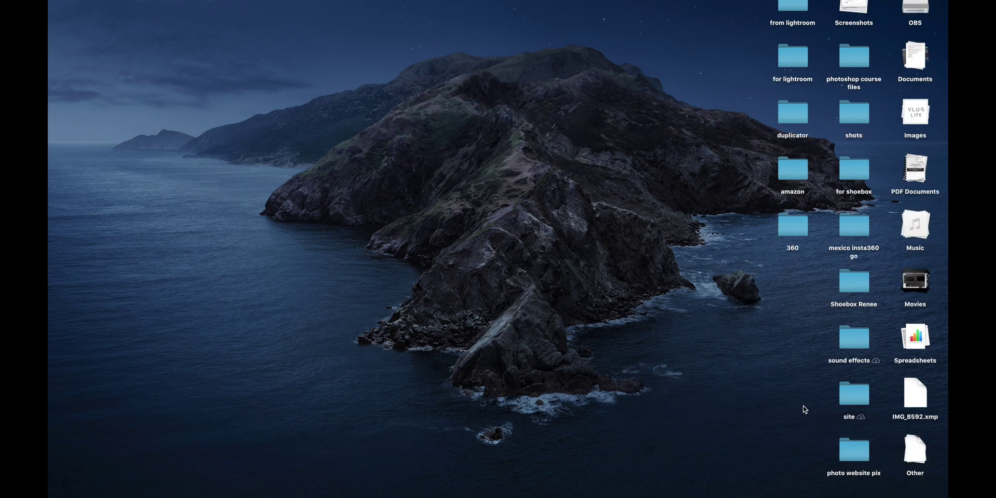
pyautogui.moveTo(146, 401); pyautogui.dragTo(305, 401)
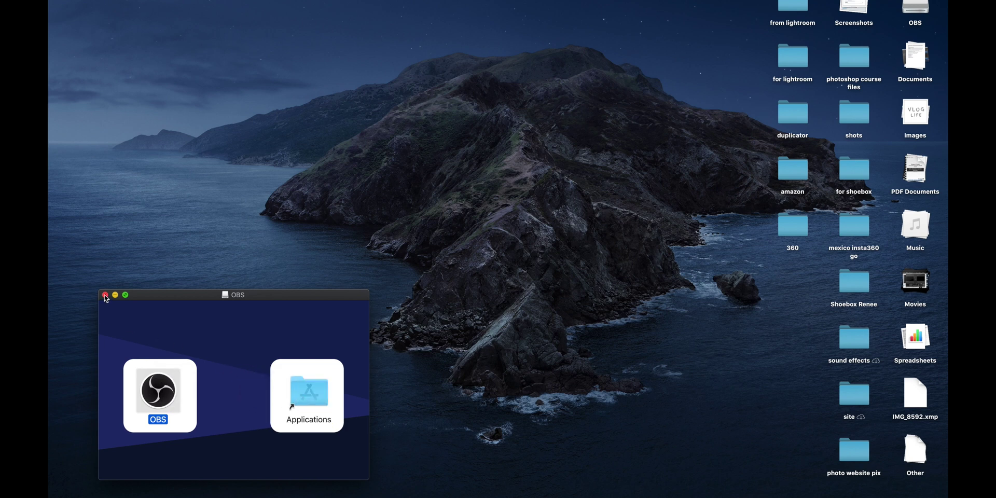
# Launch the newly installed OBS, approve opening the downloaded app and start its auto-configuration wizard.
pyautogui.press('F4')
pyautogui.hscroll(3, 364, 213)
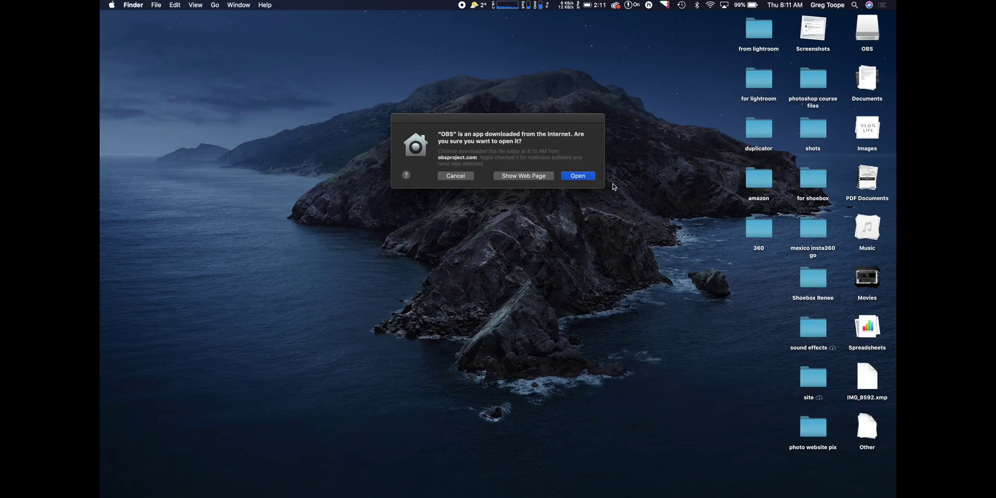
pyautogui.click(578, 176)
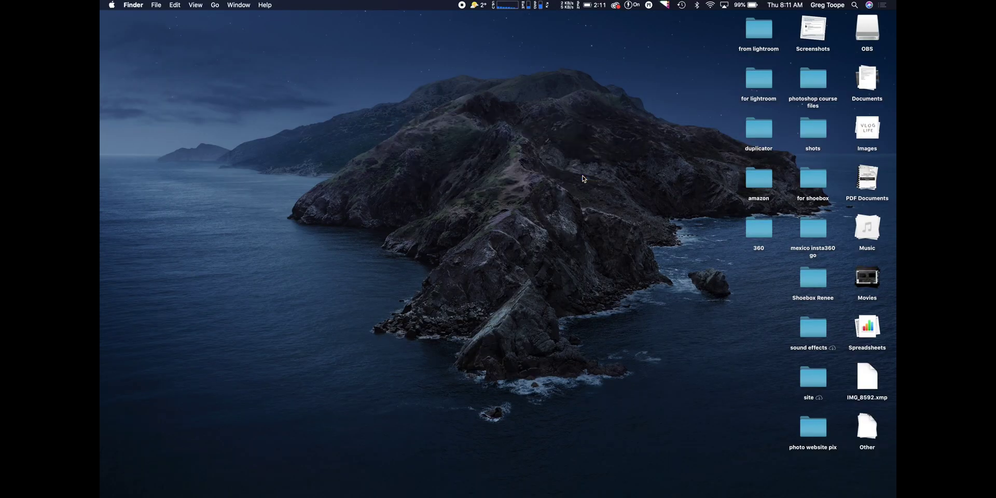
pyautogui.click(548, 263)
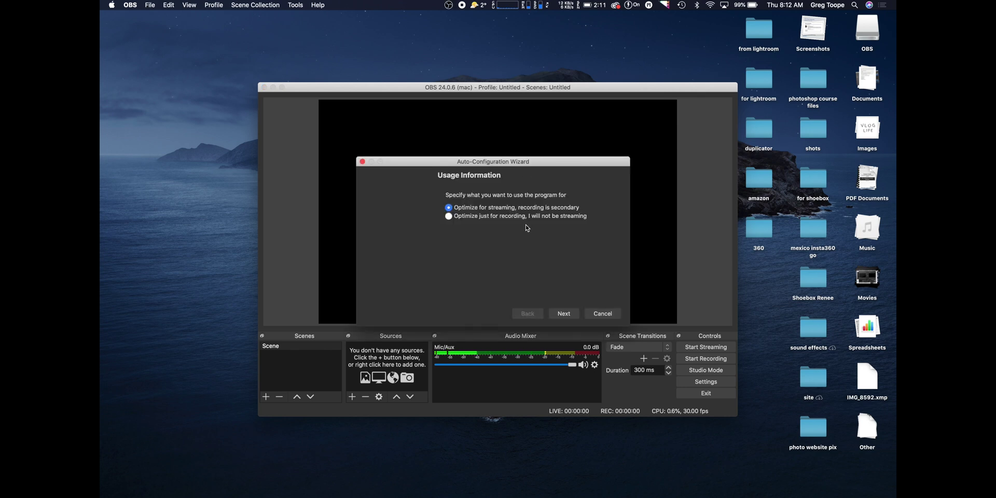
# Keep the wizard optimized for streaming and set the base canvas resolution to 1920x1080.
pyautogui.click(565, 314)
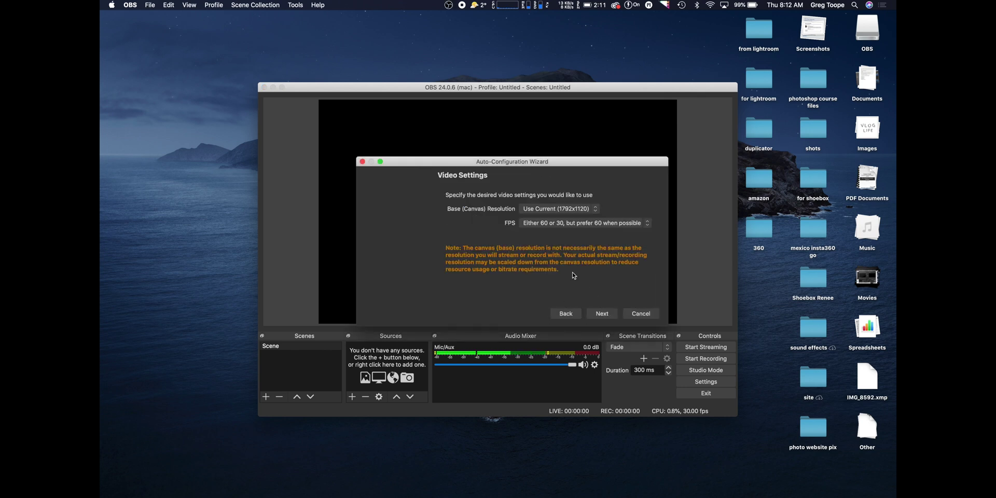
pyautogui.click(581, 209)
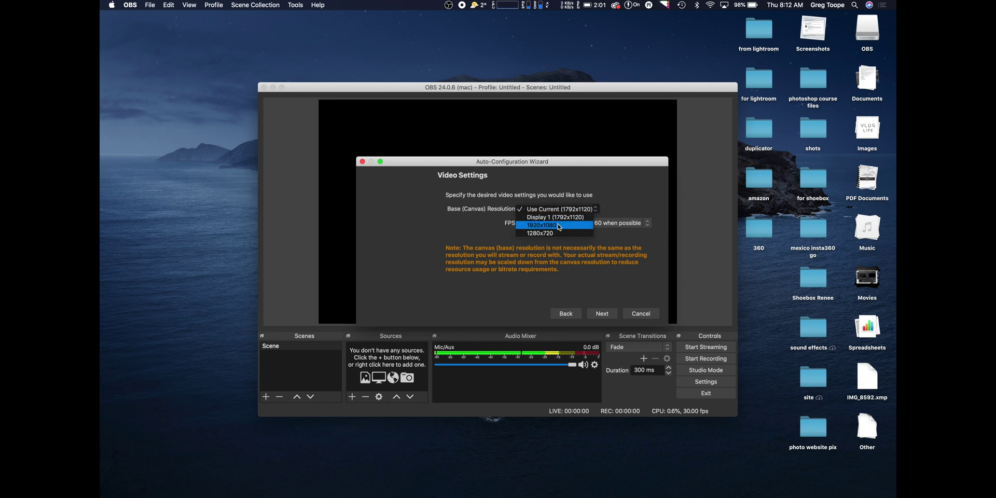
pyautogui.click(560, 225)
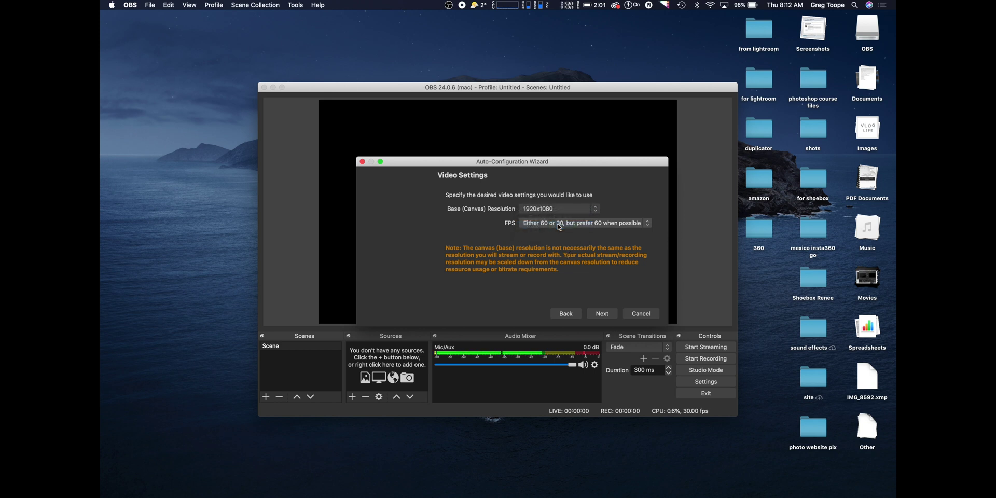
pyautogui.click(602, 314)
# Set the service to YouTube / YouTube Gaming and enter the stream key from YouTube's live dashboard, with the bandwidth test off.
pyautogui.click(581, 214)
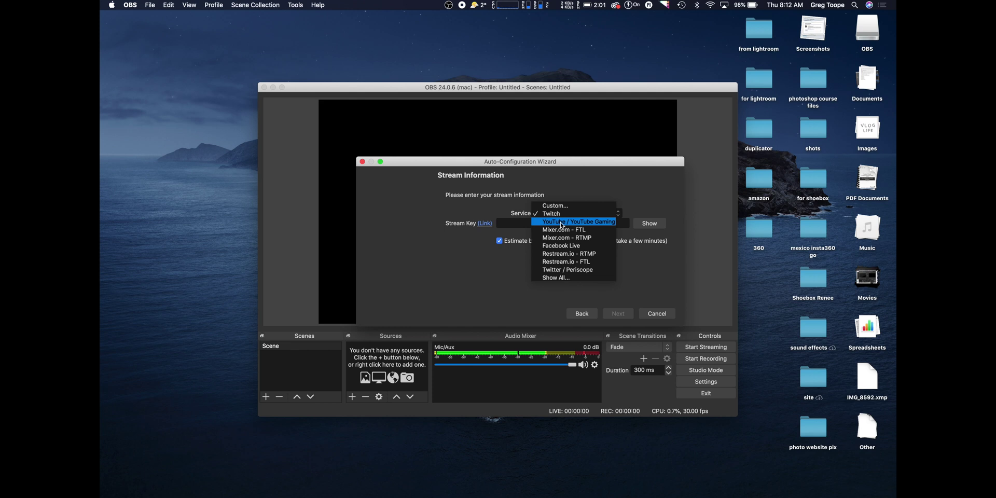
pyautogui.click(563, 225)
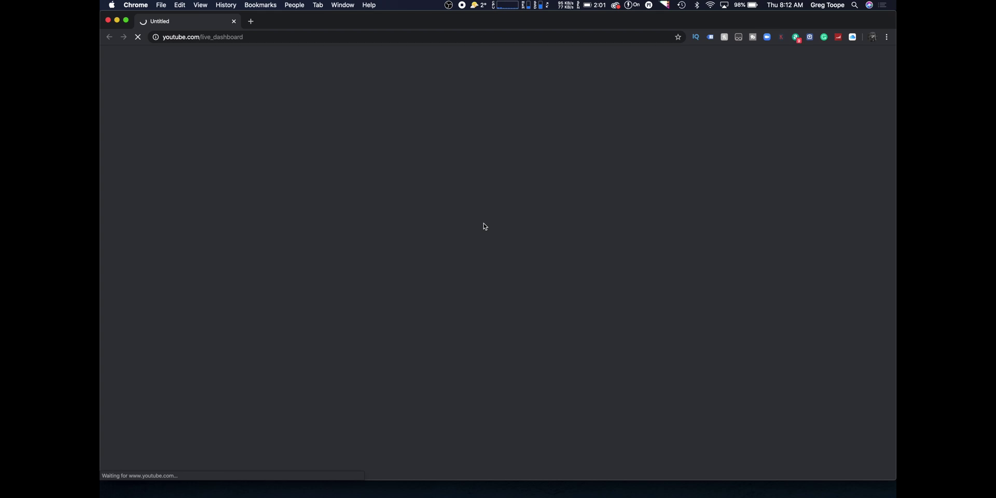
pyautogui.scroll(-5, 236, 276)
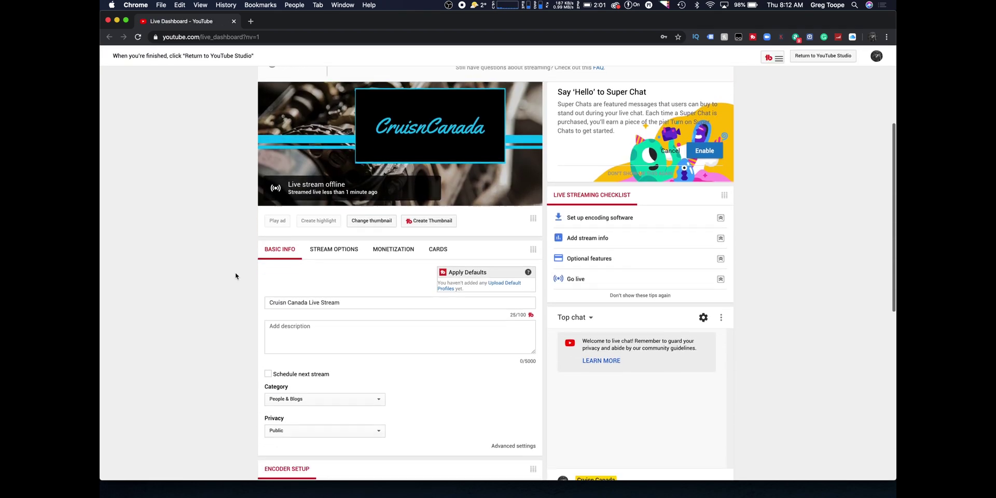
pyautogui.scroll(-5, 235, 276)
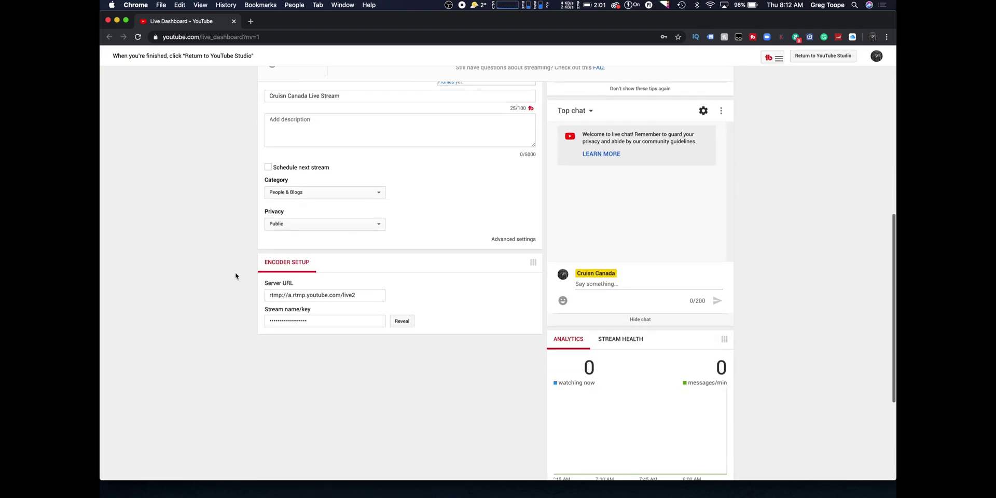
pyautogui.scroll(3, 236, 218)
pyautogui.scroll(-2, 236, 220)
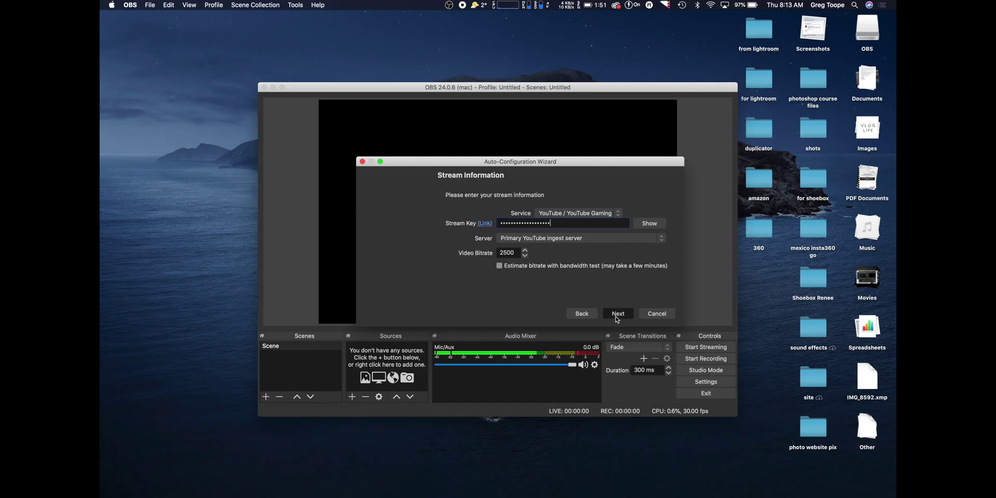
pyautogui.click(618, 313)
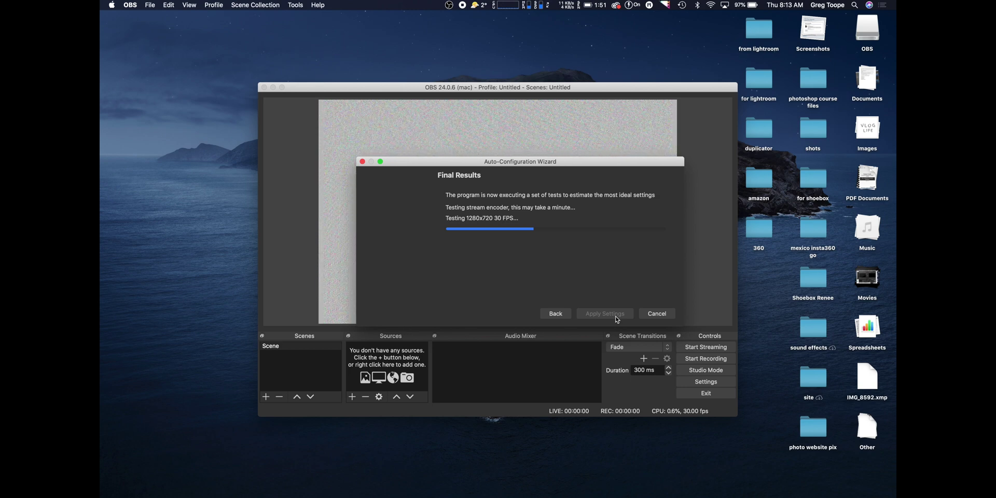
# Apply the auto-configuration wizard's estimated settings and switch the OBS window to full screen.
pyautogui.moveTo(608, 167); pyautogui.dragTo(569, 319)
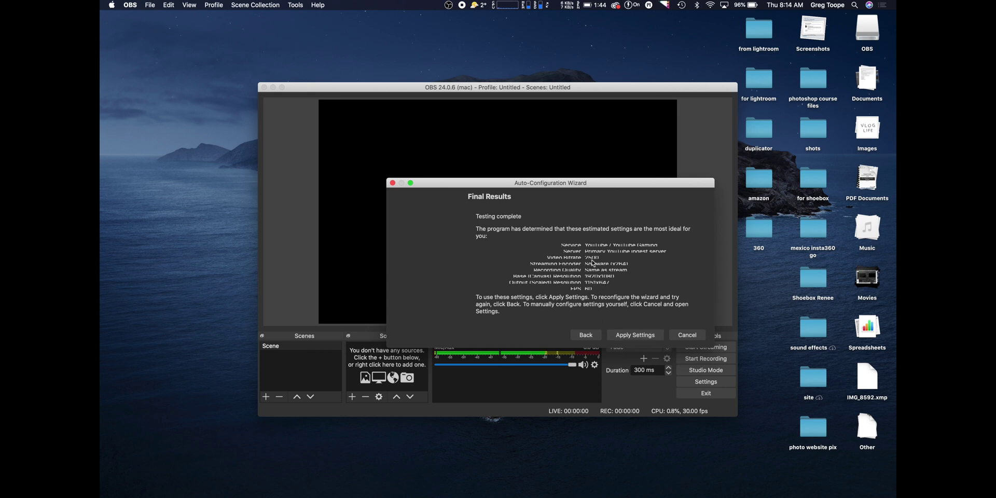
pyautogui.click(633, 336)
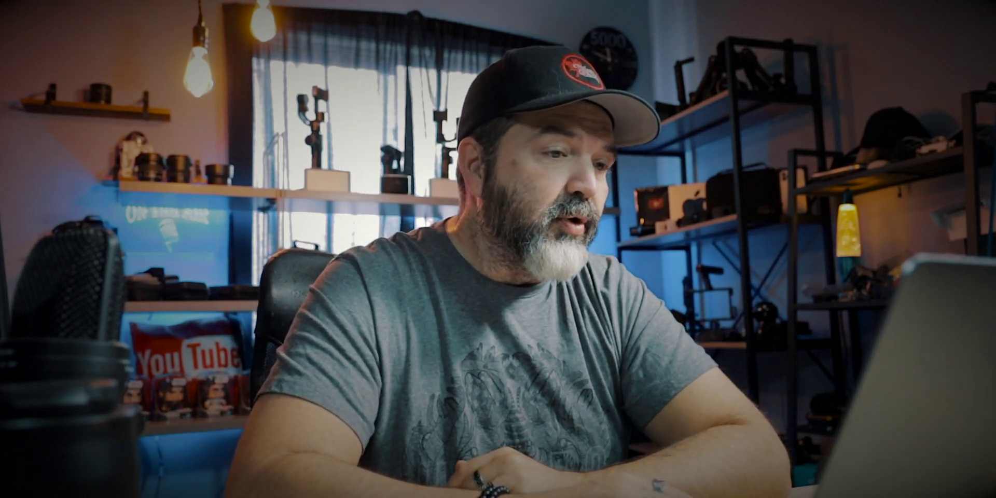
pyautogui.moveTo(283, 88)
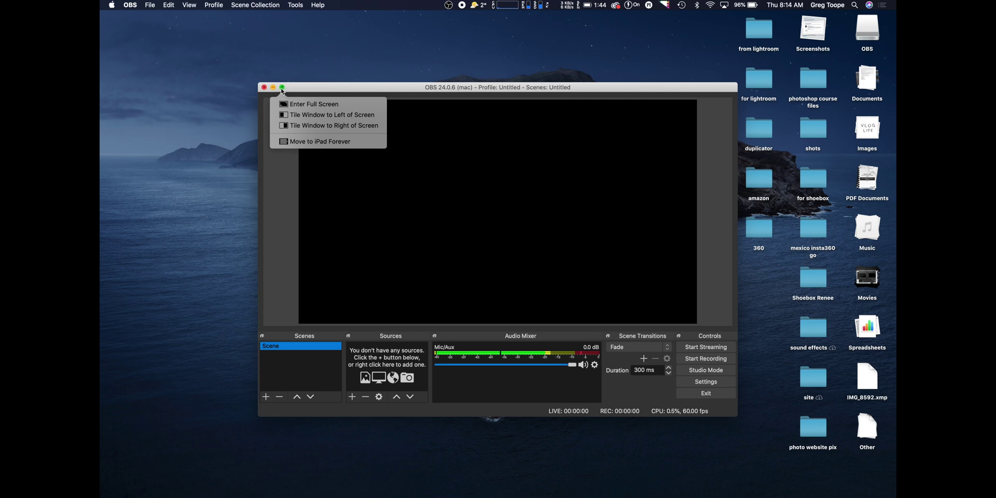
pyautogui.click(283, 89)
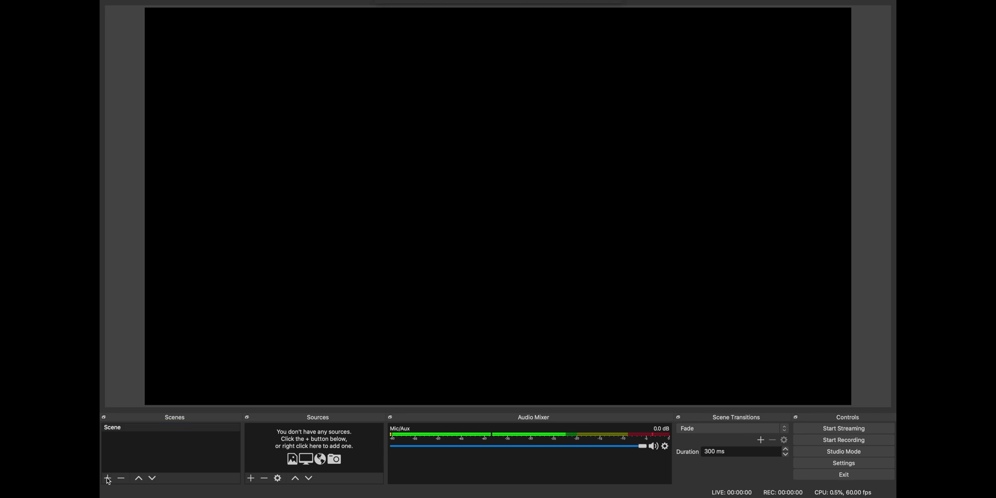
# Add a scene named "Youtube stream Basic Single" and create a video capture device source in it named "Facetime camera".
pyautogui.click(108, 478)
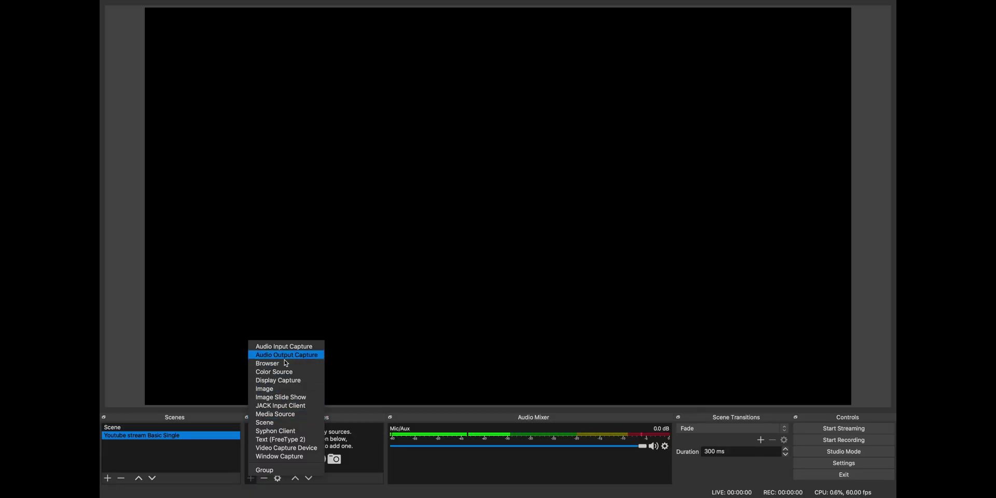
pyautogui.click(279, 449)
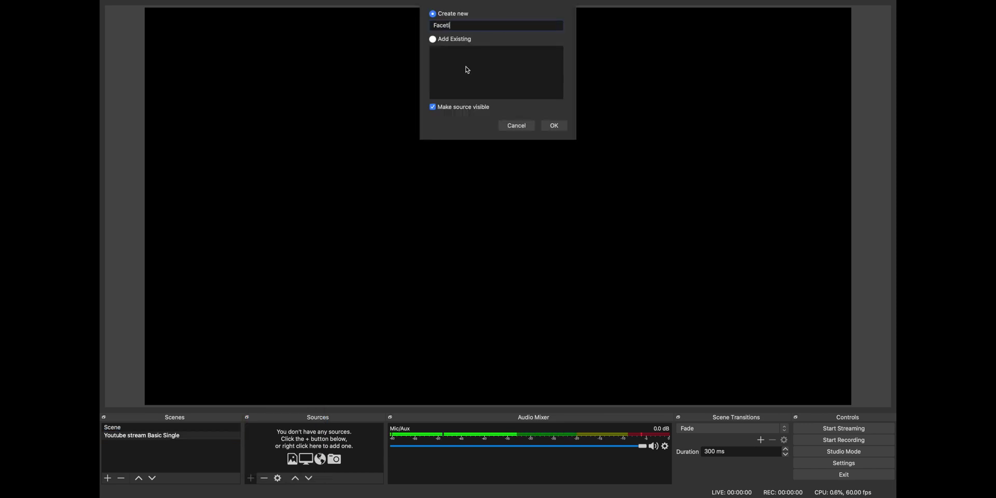
pyautogui.click(554, 125)
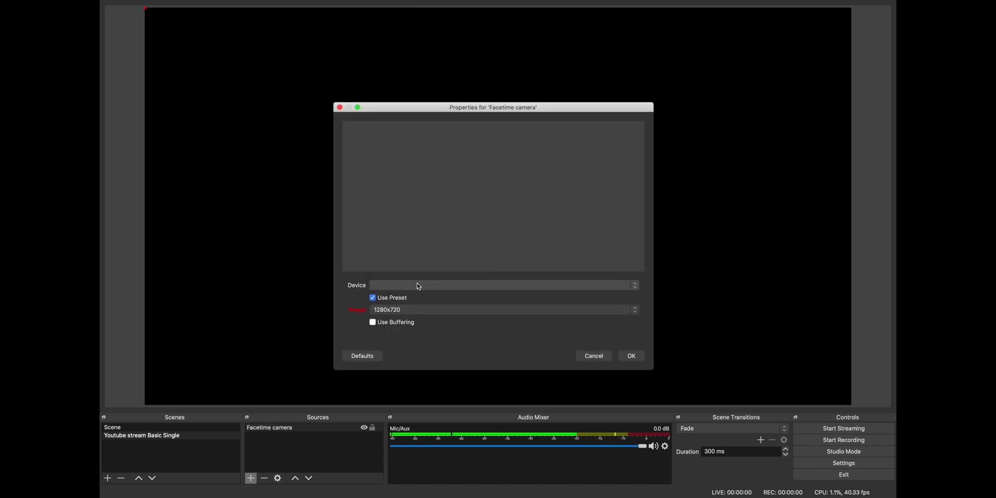
# Set the camera source to FaceTime HD Camera (Built-in) with the 1280x720 preset and enlarge its picture to fill the canvas.
pyautogui.click(445, 286)
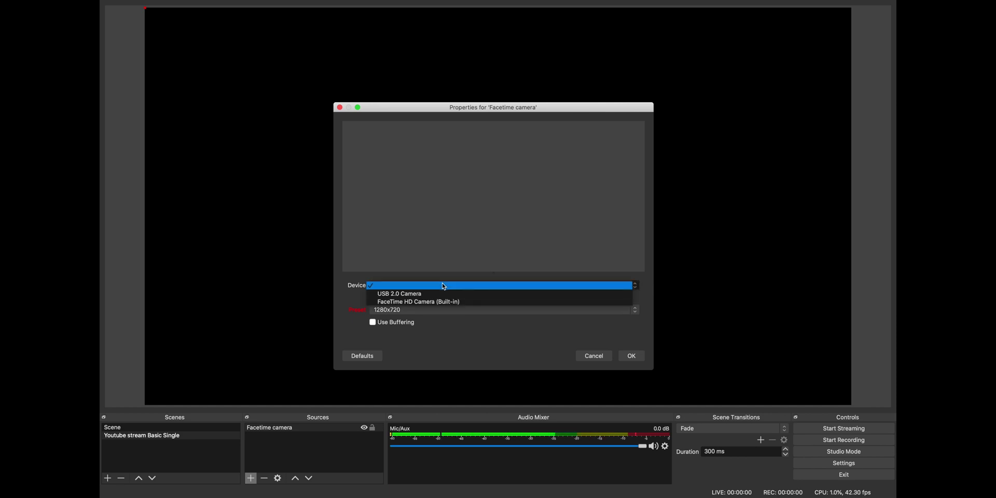
pyautogui.click(425, 304)
pyautogui.click(564, 172)
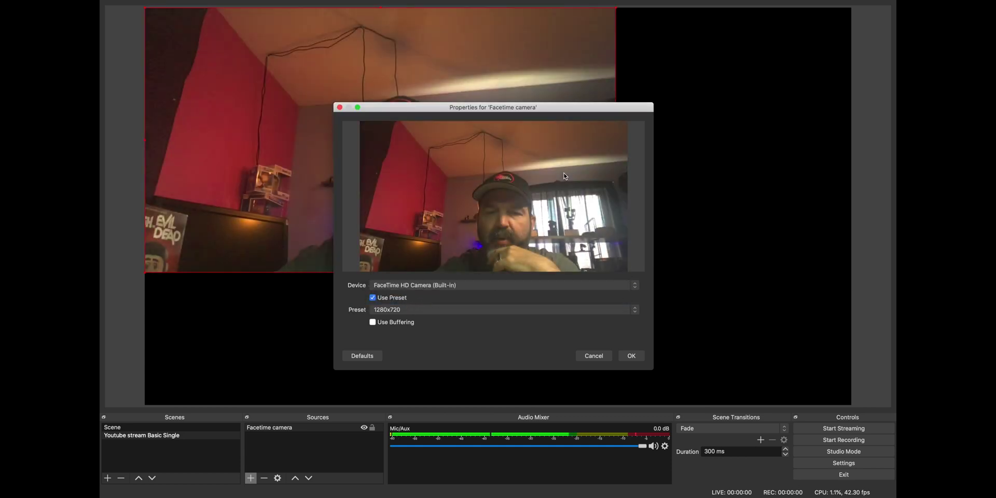
pyautogui.click(427, 311)
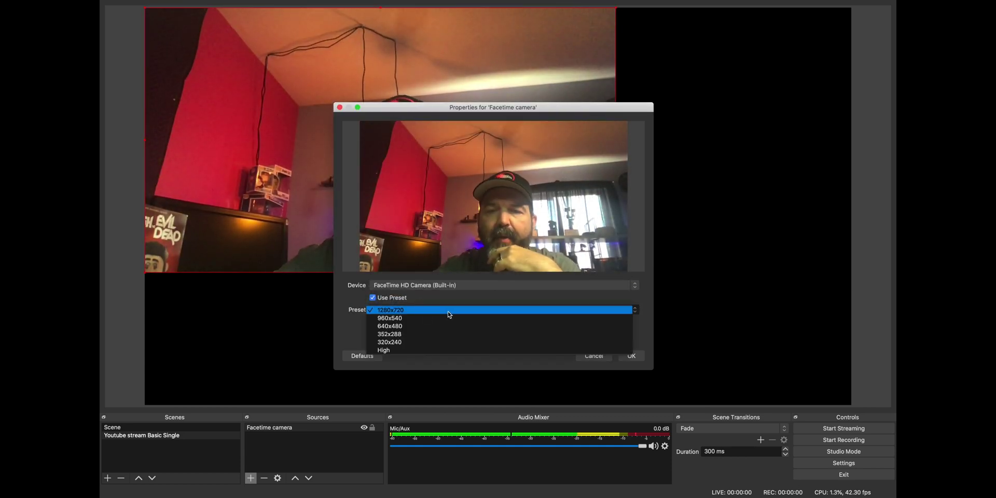
pyautogui.click(414, 312)
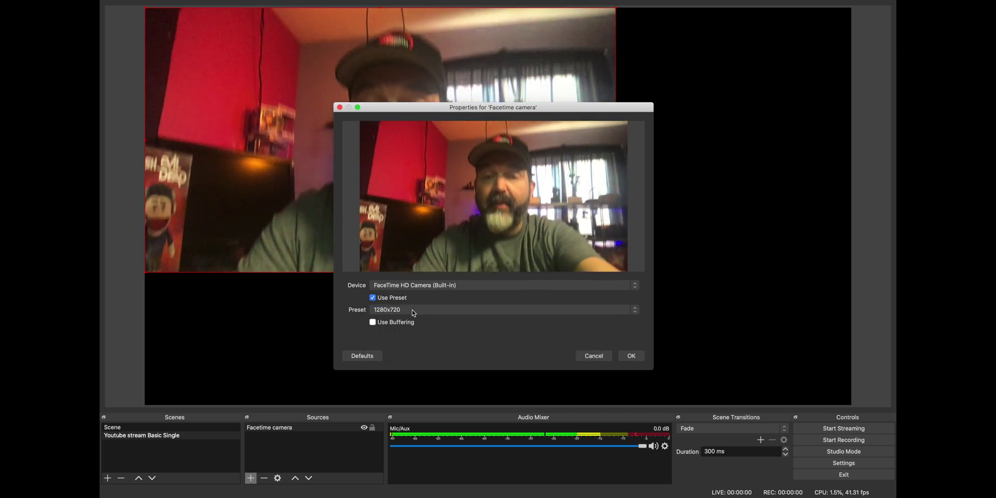
pyautogui.click(632, 355)
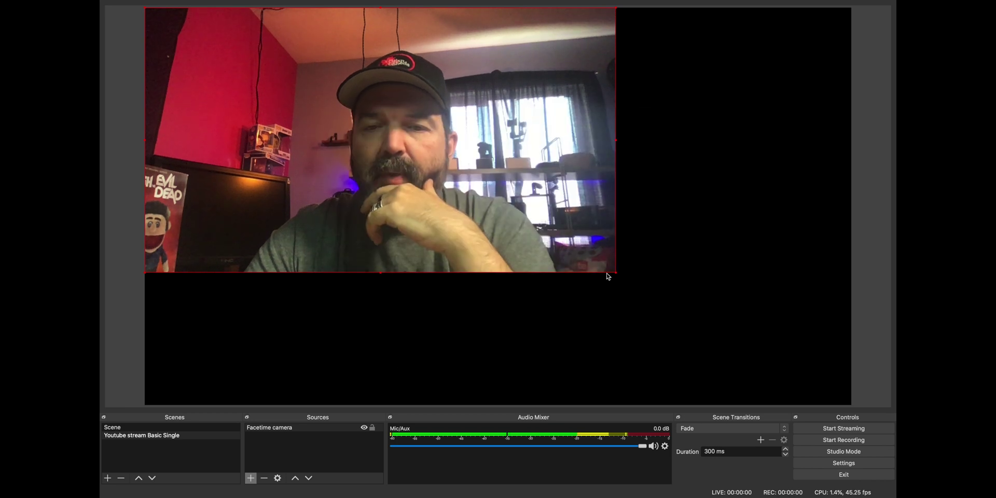
pyautogui.moveTo(616, 272); pyautogui.dragTo(817, 406)
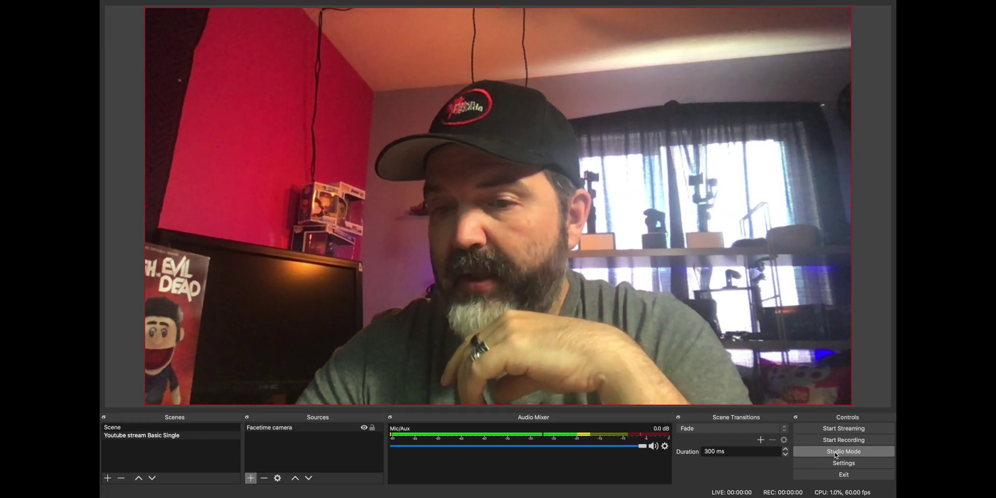
# Enable Studio Mode and choose Cut for the first quick transition.
pyautogui.click(837, 455)
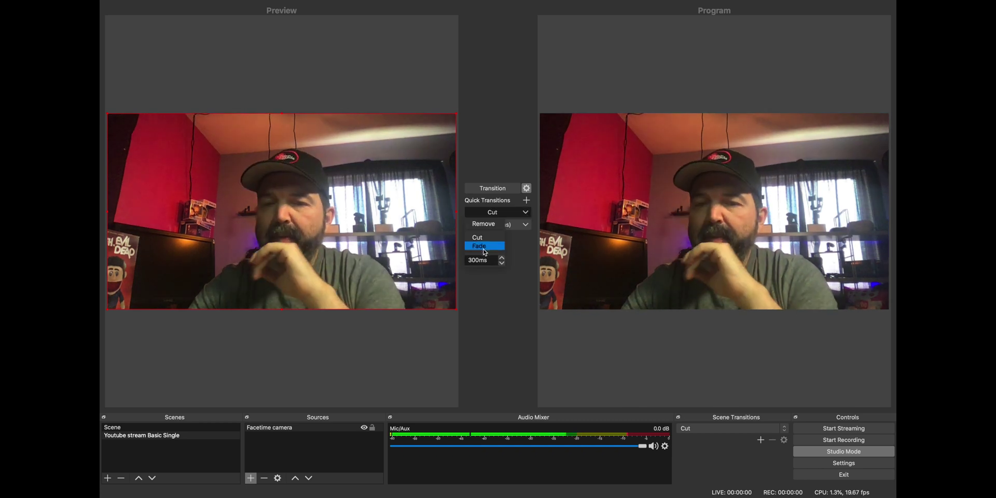
pyautogui.click(491, 239)
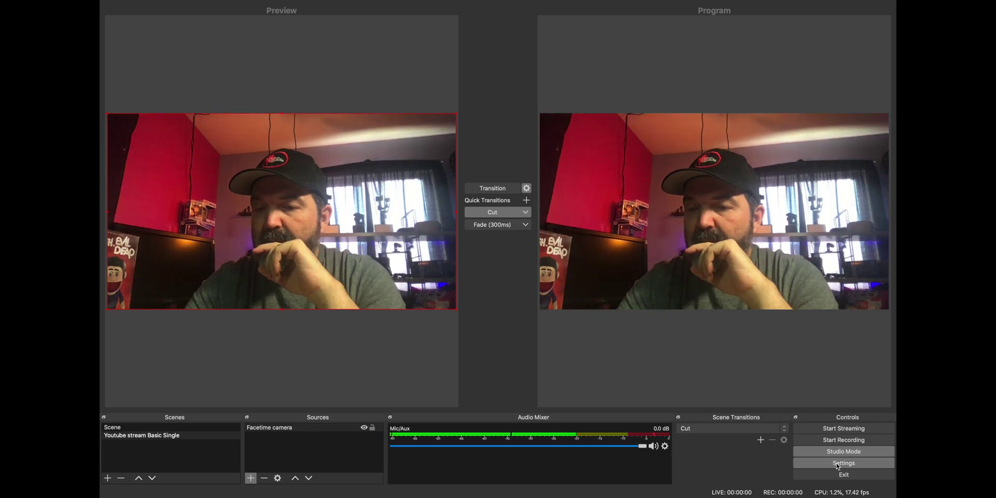
# Review the stream, output, audio and video settings, including the available common FPS values.
pyautogui.click(840, 464)
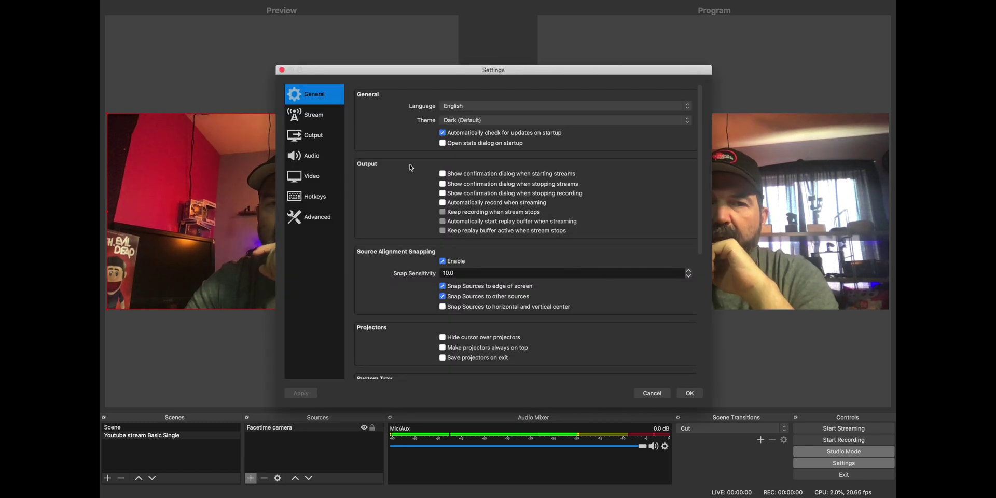
pyautogui.click(318, 117)
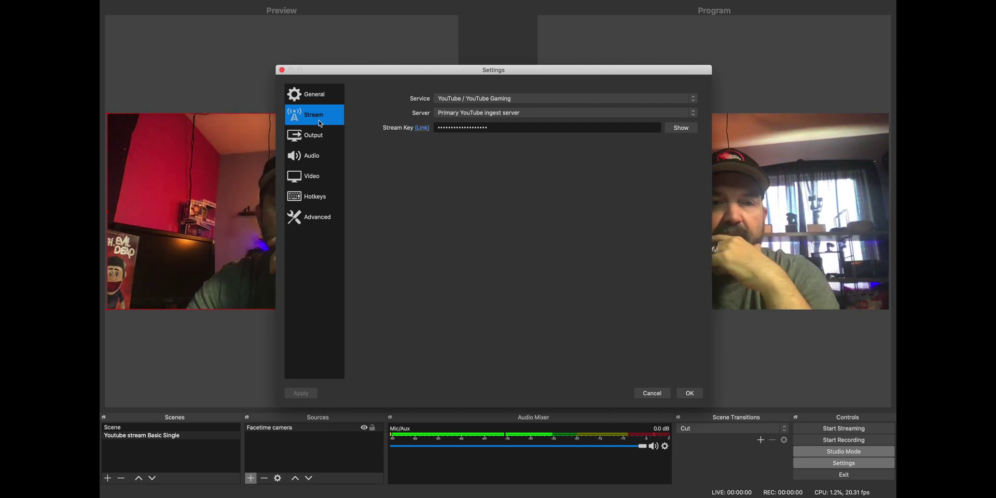
pyautogui.click(321, 136)
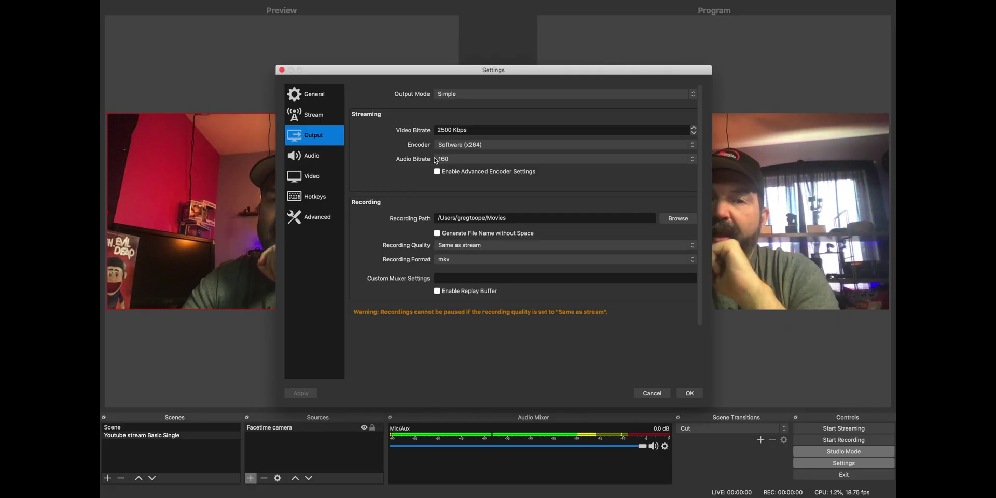
pyautogui.click(316, 158)
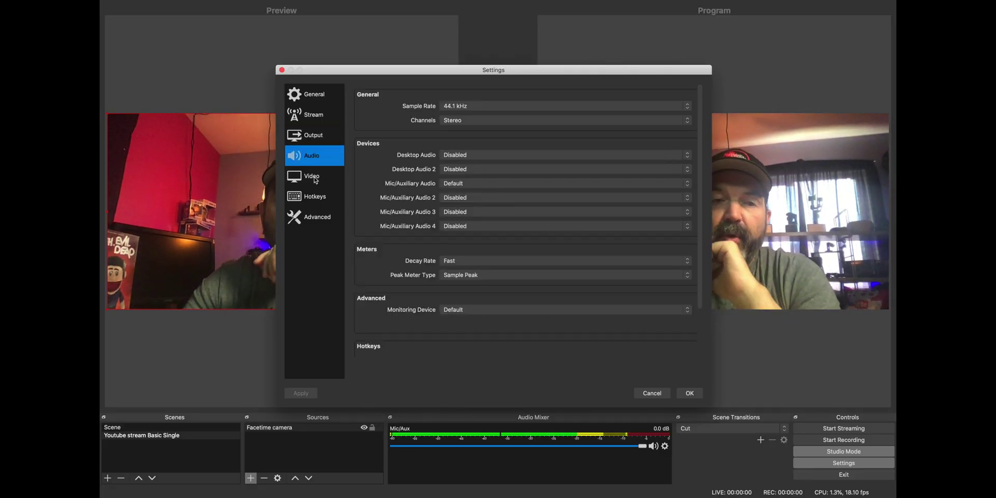
pyautogui.click(317, 179)
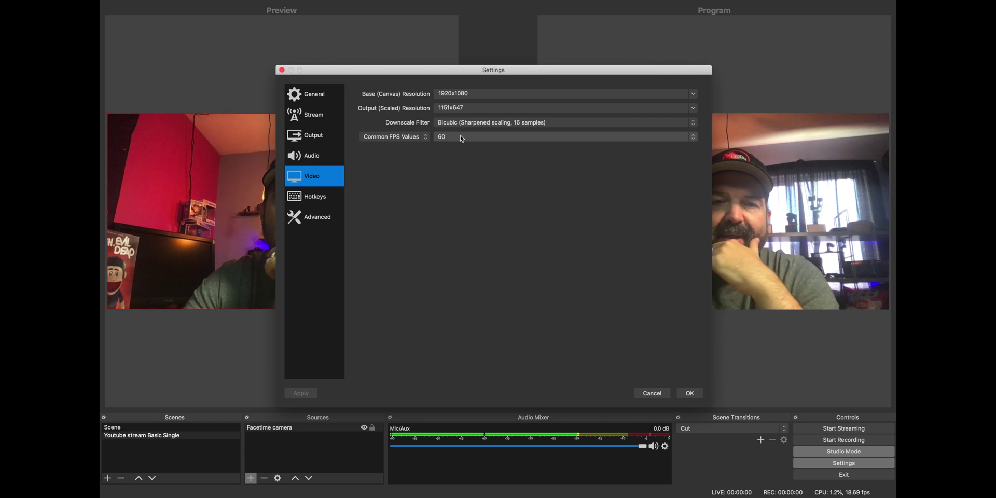
pyautogui.click(460, 137)
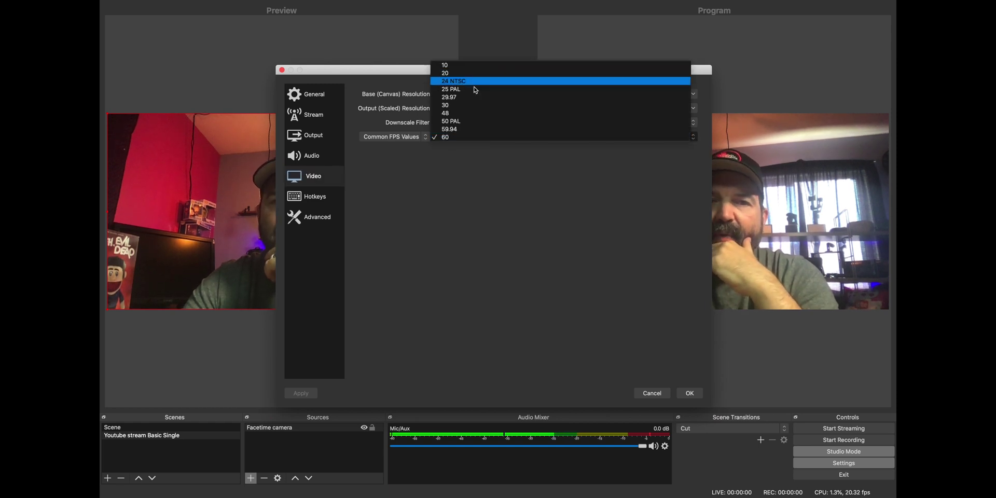
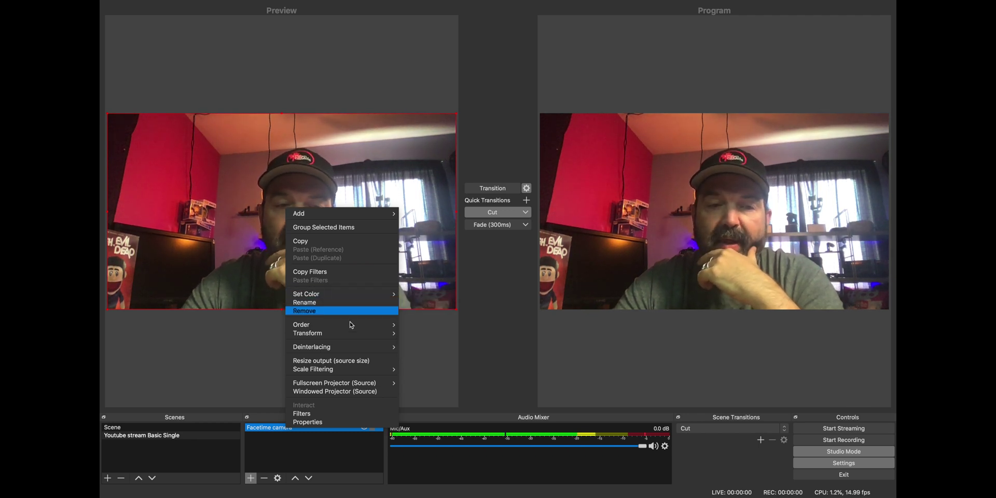
# Add a Color Correction effect filter named "Color Correction1" to the Facetime camera source.
pyautogui.moveTo(346, 336)
pyautogui.moveTo(346, 352)
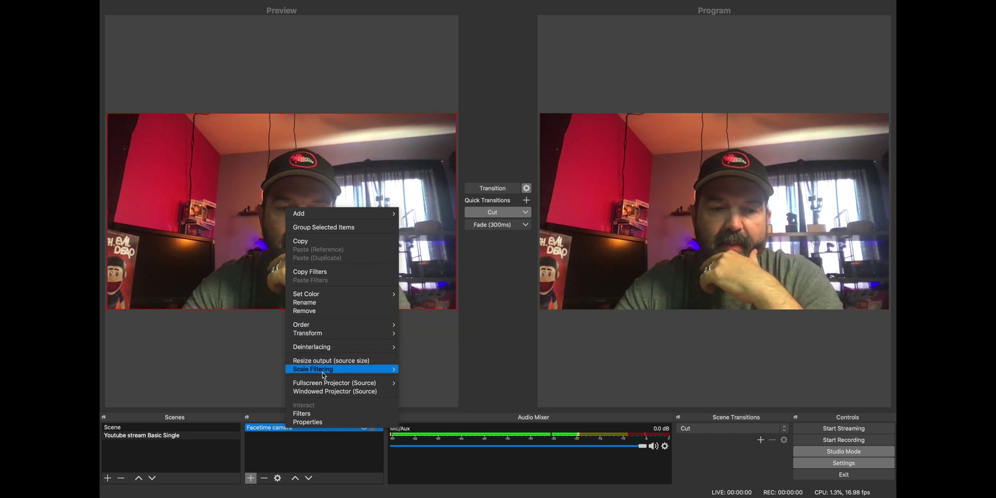
pyautogui.click(318, 415)
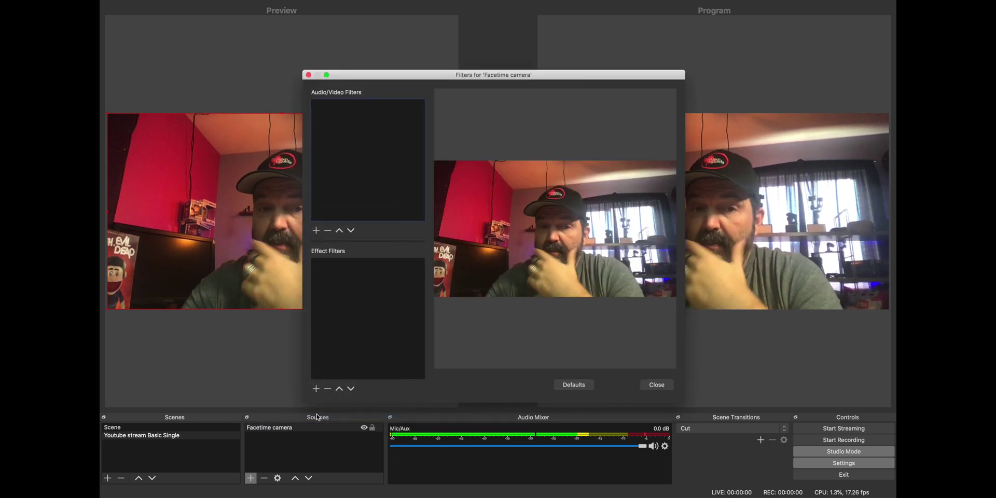
pyautogui.click(316, 231)
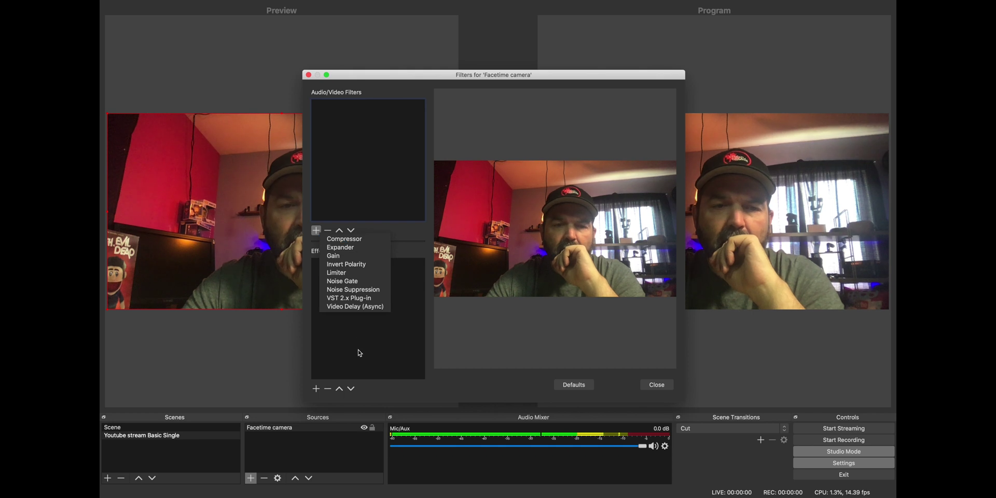
pyautogui.click(360, 353)
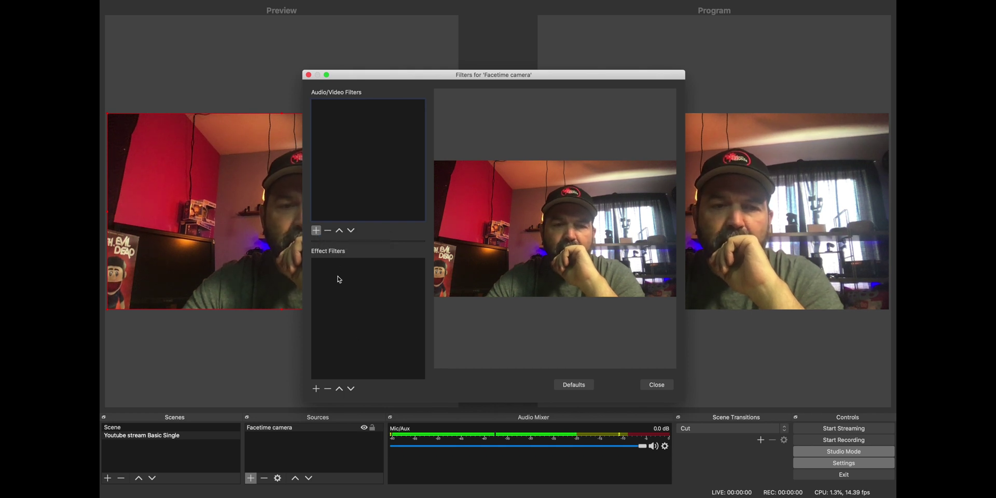
pyautogui.click(317, 389)
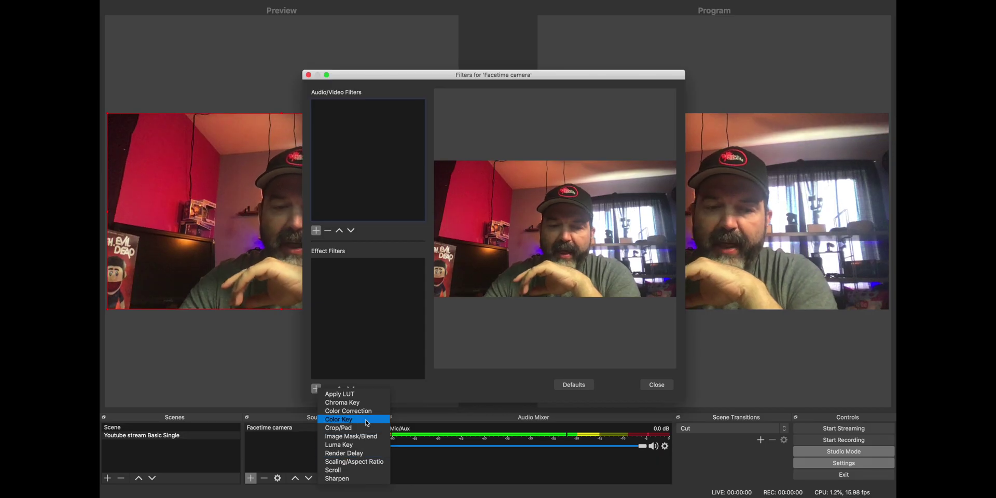
pyautogui.click(362, 412)
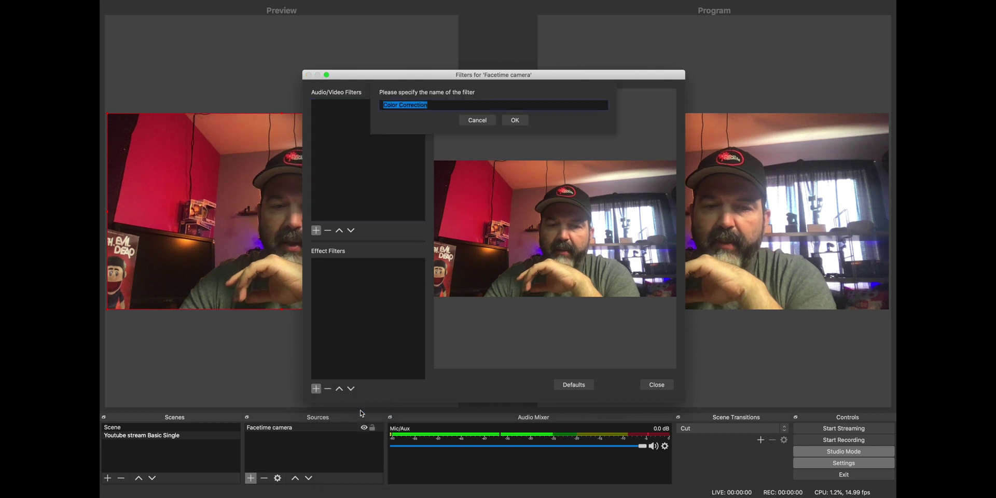
pyautogui.press('Right')
pyautogui.write('1')
pyautogui.click(516, 119)
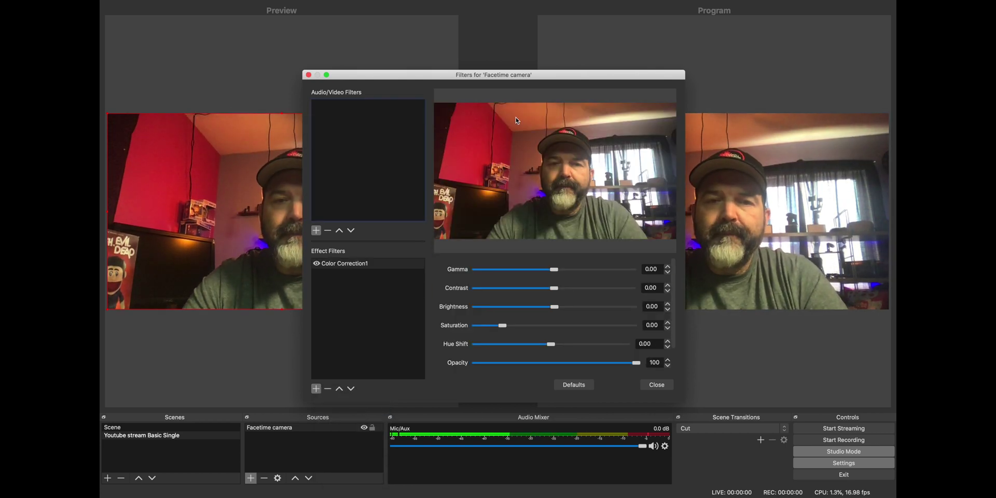
# Set the Color Correction1 filter's gamma to 0.27, contrast to 0.15, saturation to 0.30 and hue shift to -0.79.
pyautogui.moveTo(555, 270); pyautogui.dragTo(561, 293)
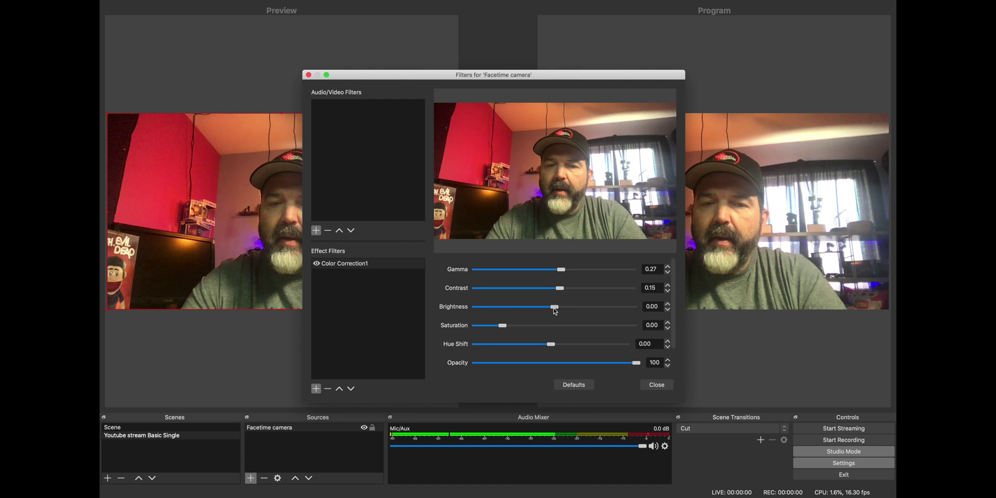
pyautogui.moveTo(506, 324); pyautogui.dragTo(534, 345)
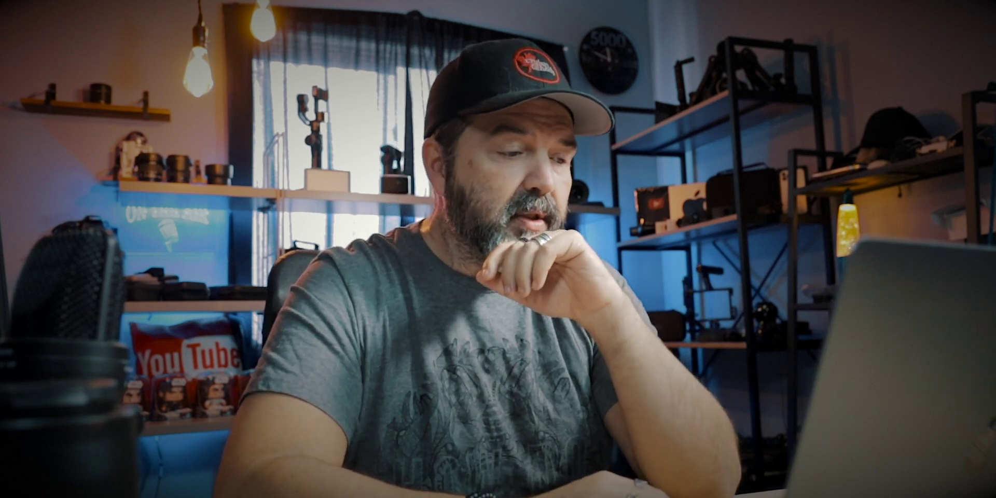
# Reopen the Facetime camera's Color Correction1 filter, readjust its saturation and lower its opacity.
pyautogui.rightClick(295, 428)
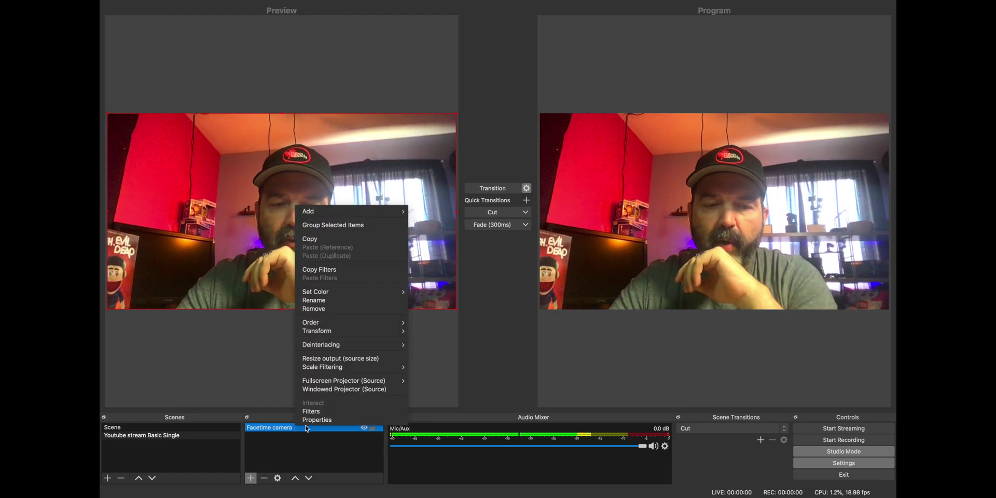
pyautogui.click(325, 412)
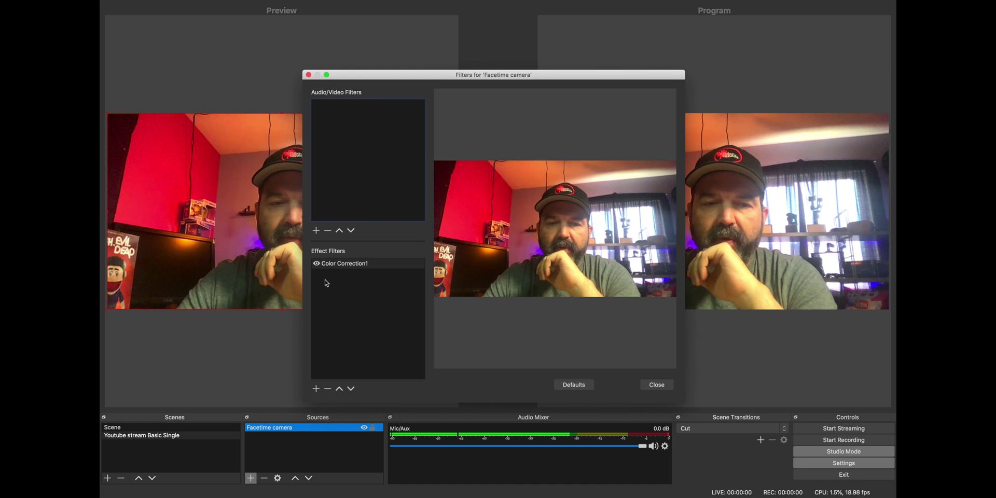
pyautogui.click(343, 264)
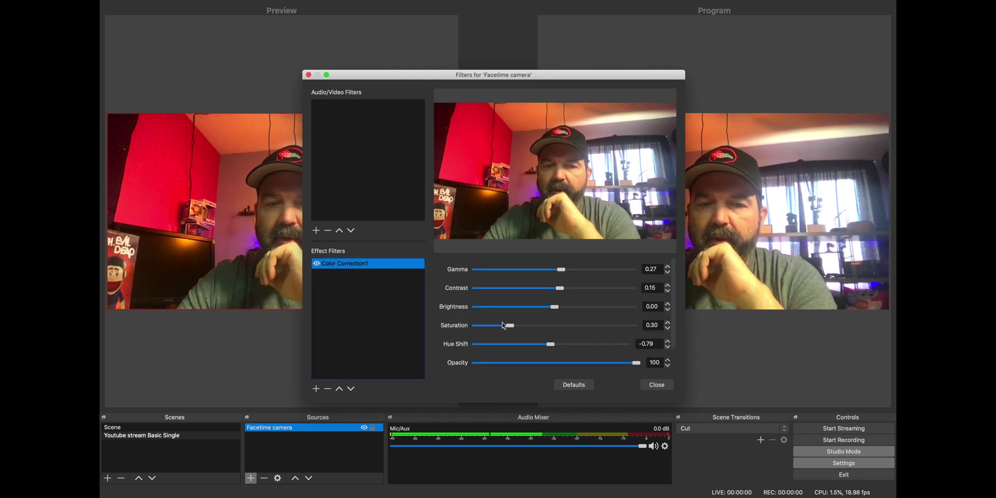
pyautogui.moveTo(492, 328); pyautogui.dragTo(500, 328)
pyautogui.moveTo(635, 362)
pyautogui.mouseDown()
pyautogui.moveTo(568, 362)
pyautogui.moveTo(617, 368)
pyautogui.mouseUp()
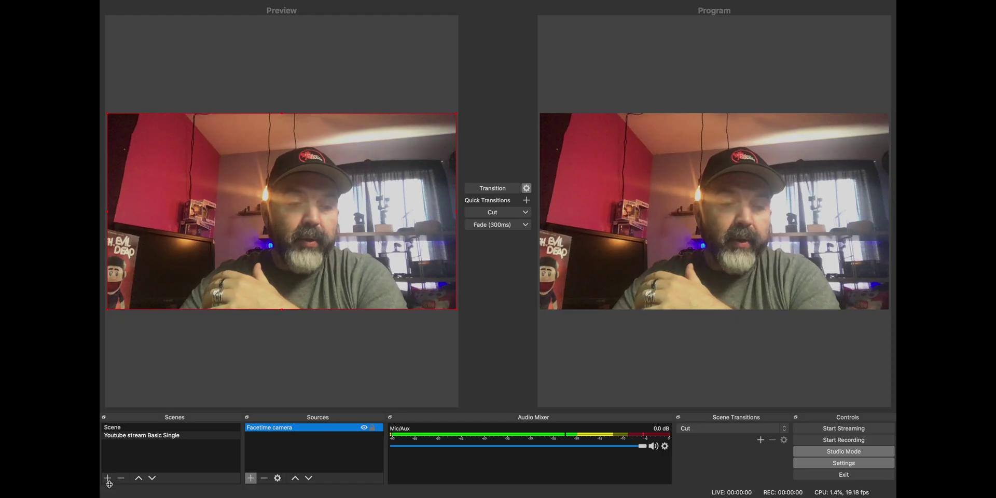
# Add a new scene named "Youtube Dual Camera".
pyautogui.click(108, 478)
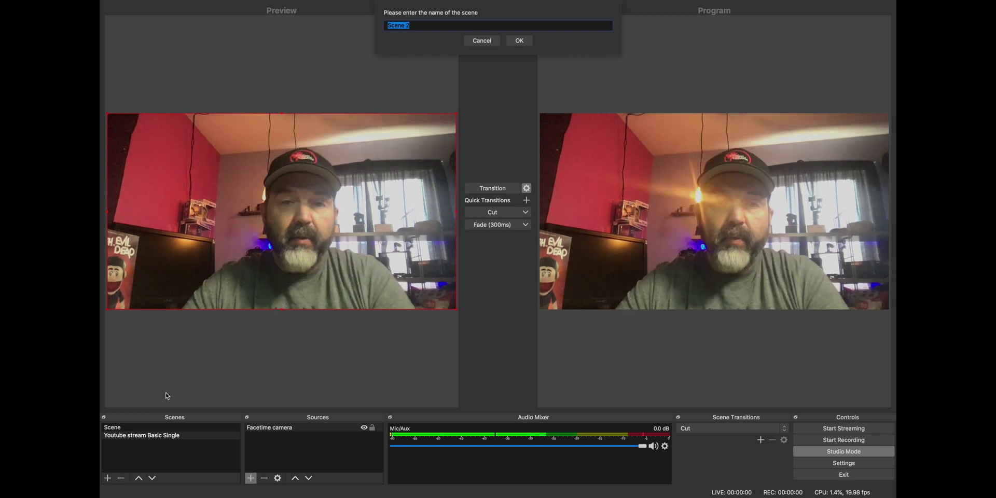
pyautogui.write('Youtube')
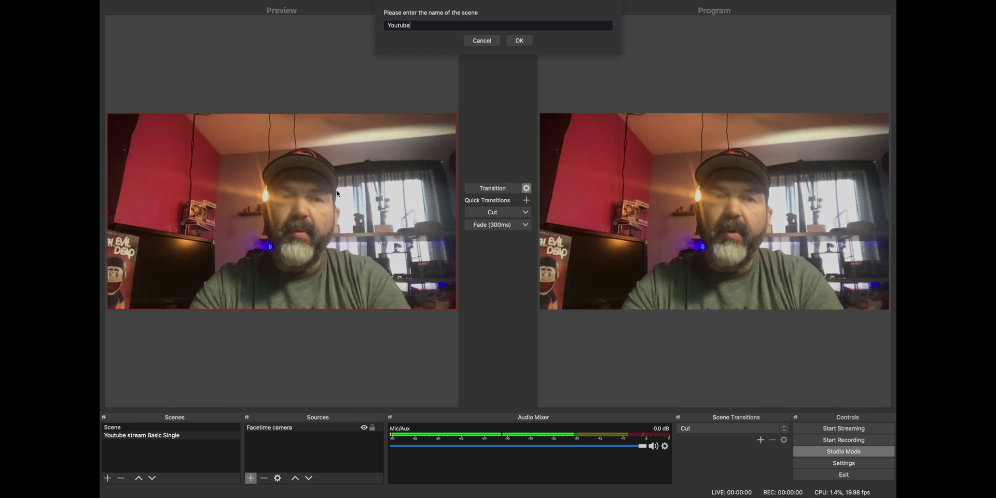
pyautogui.write(' Dual Camera')
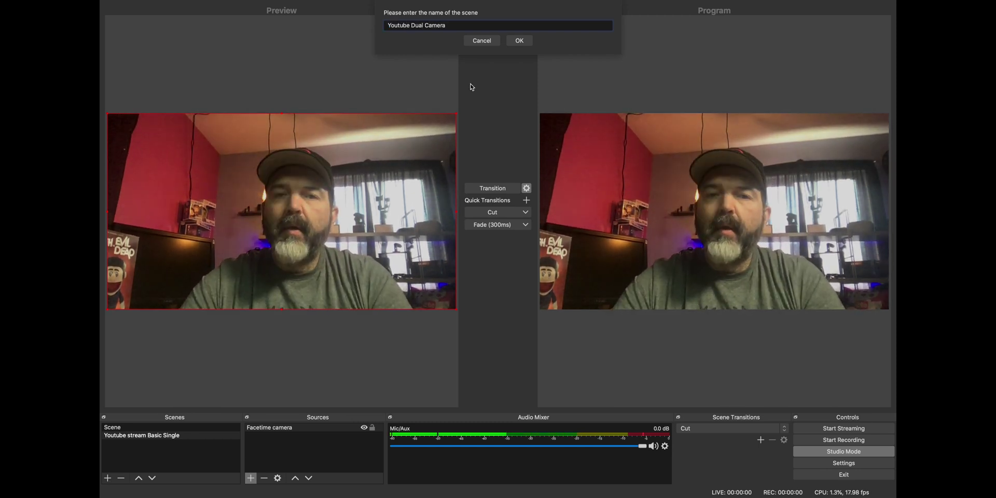
pyautogui.click(519, 40)
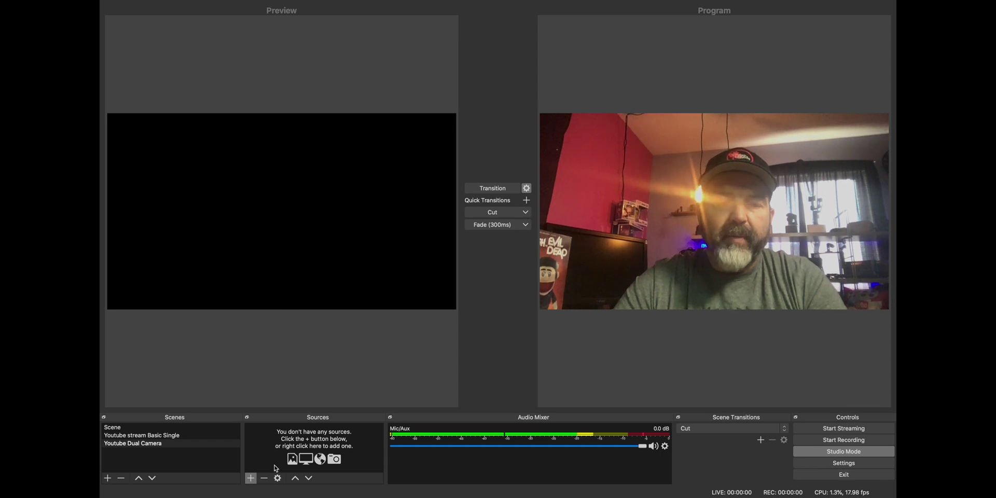
# Add the existing Facetime camera source to the Youtube Dual Camera scene and enlarge its picture to fill the canvas.
pyautogui.click(250, 478)
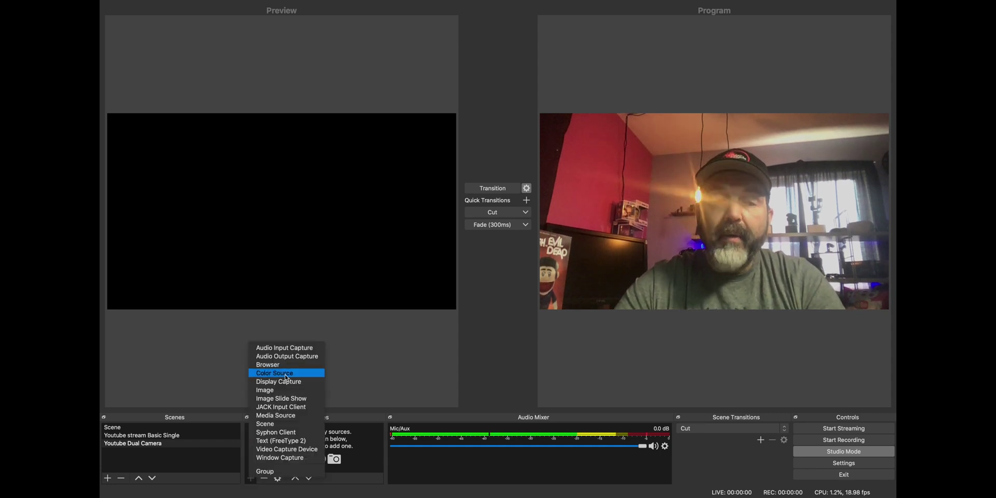
pyautogui.click(289, 451)
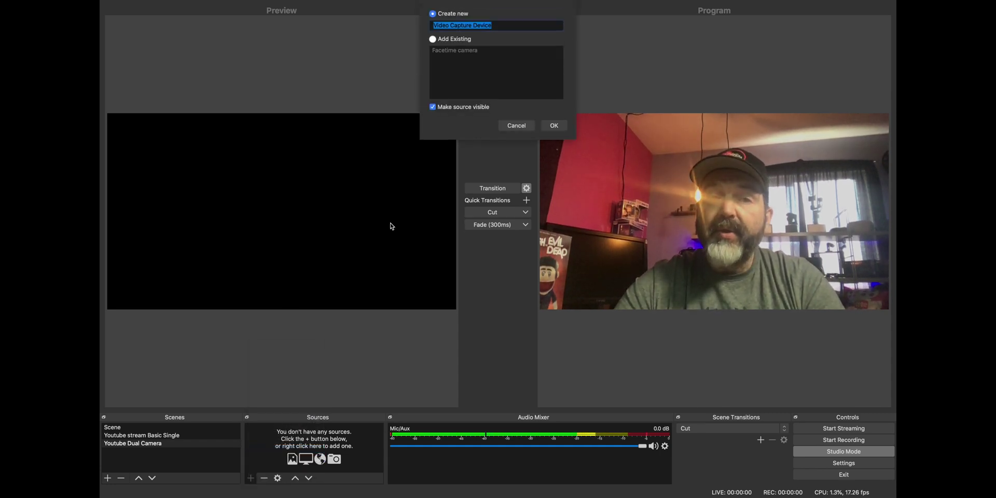
pyautogui.click(455, 39)
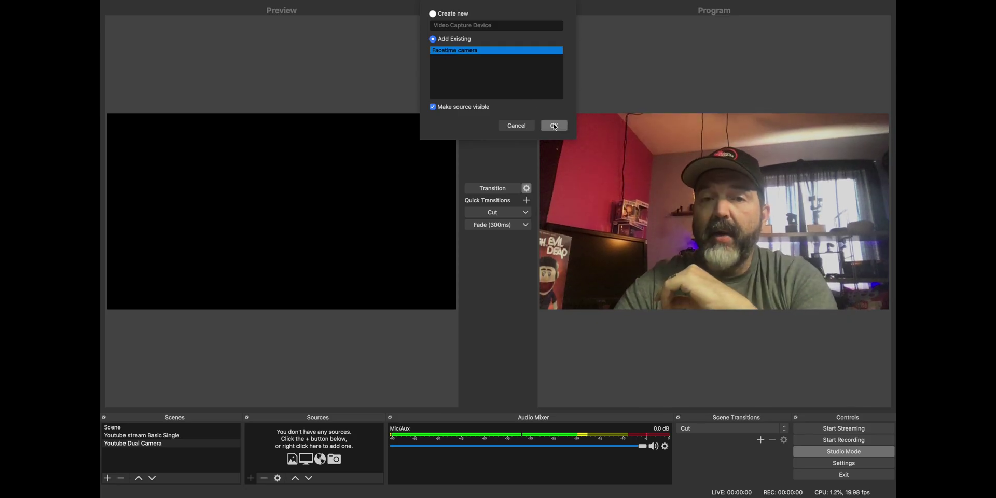
pyautogui.click(554, 126)
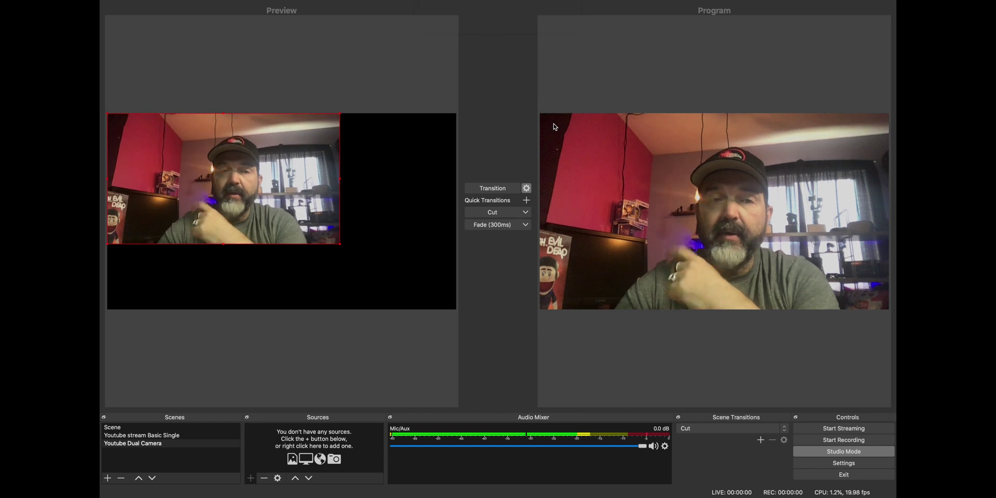
pyautogui.moveTo(341, 243); pyautogui.dragTo(456, 309)
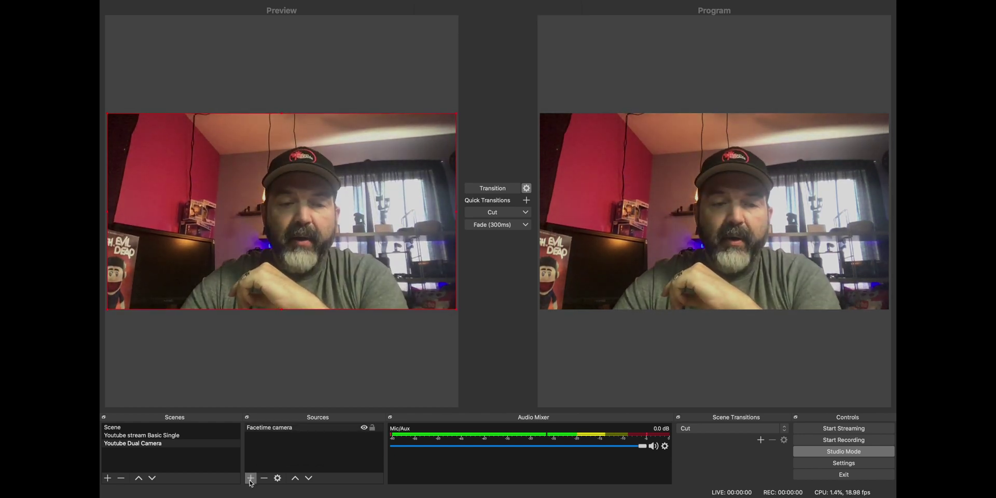
# Create a second video capture device source named "webcam" in the Youtube Dual Camera scene.
pyautogui.click(250, 480)
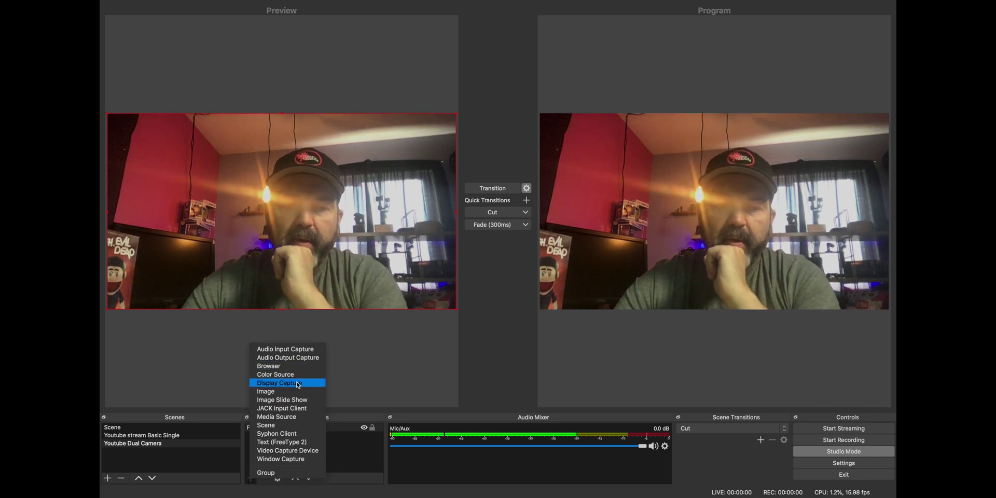
pyautogui.click(297, 452)
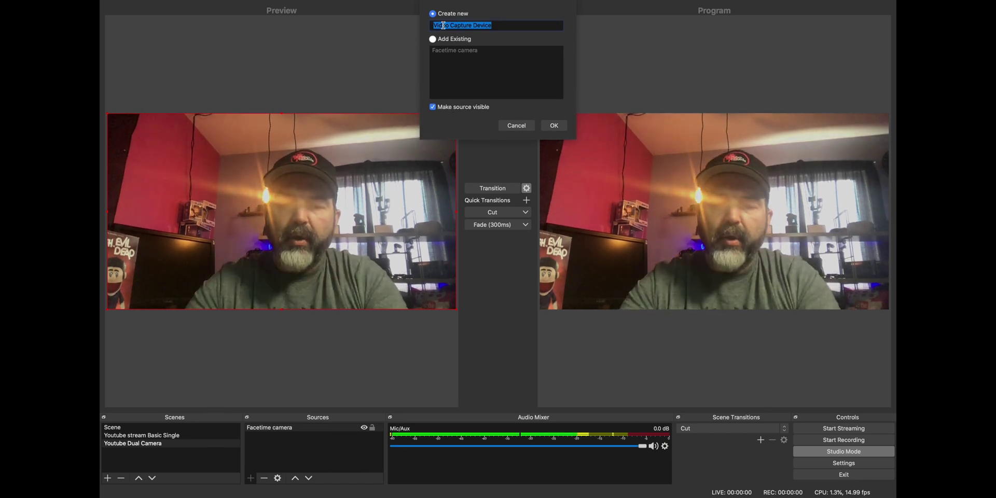
pyautogui.write('webcam')
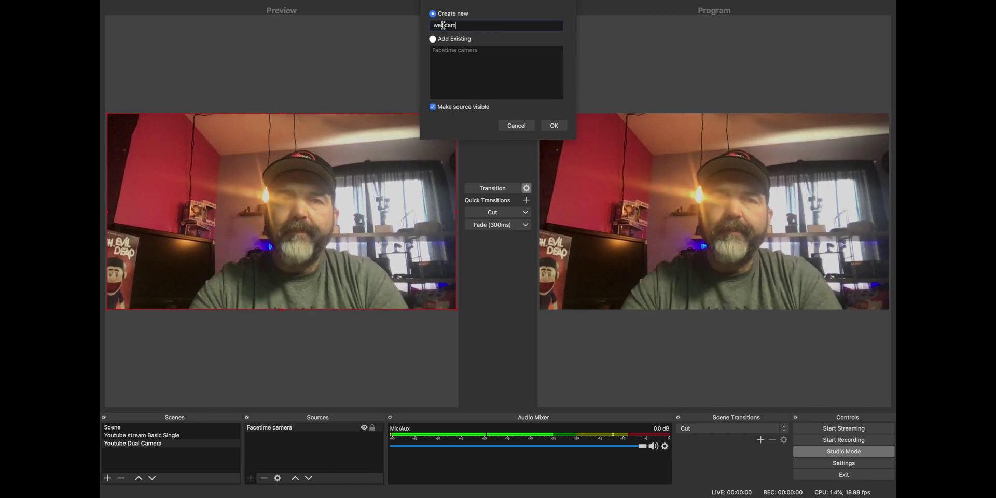
pyautogui.press('Return')
# Set the webcam source's device to USB 2.0 Camera with the 1280x720 preset and accept its properties.
pyautogui.click(390, 286)
pyautogui.click(429, 296)
pyautogui.click(429, 285)
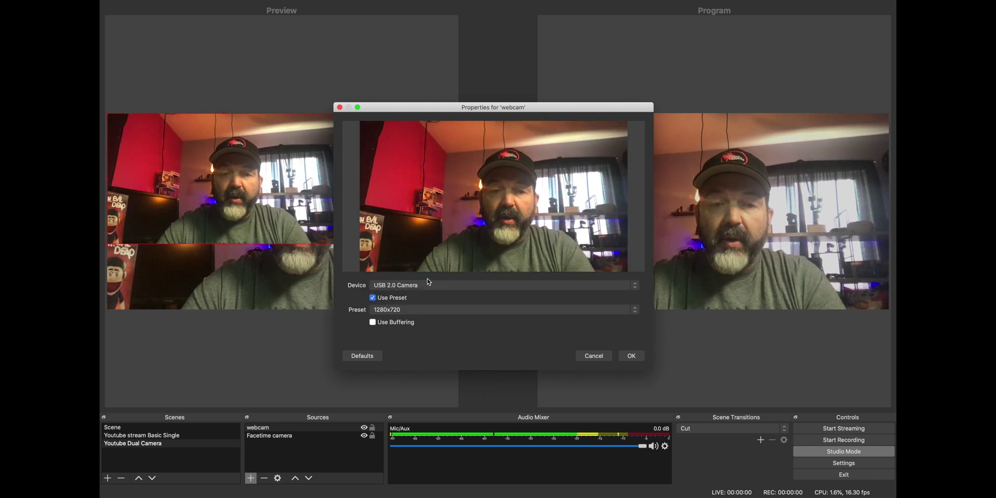
pyautogui.click(408, 310)
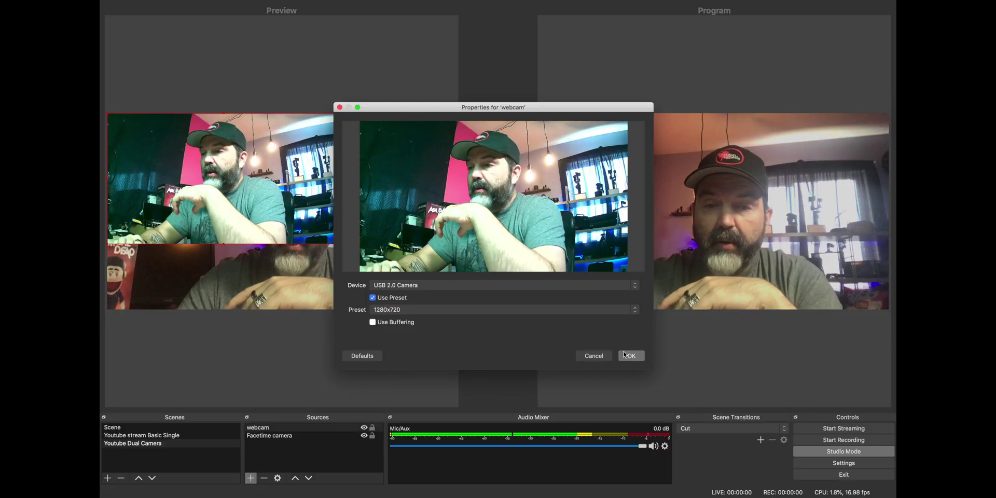
pyautogui.click(626, 355)
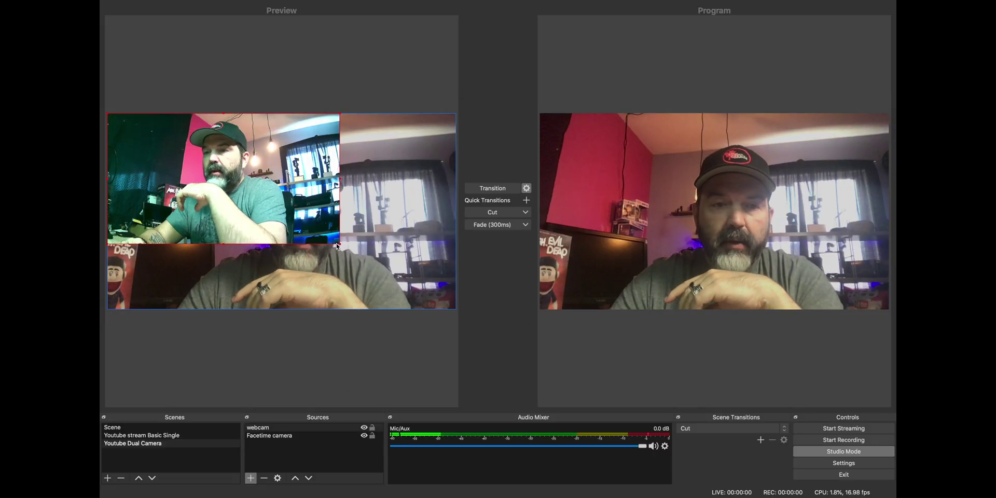
# Enlarge the webcam picture to fill the canvas and move the webcam source below Facetime camera.
pyautogui.moveTo(374, 265); pyautogui.dragTo(440, 310)
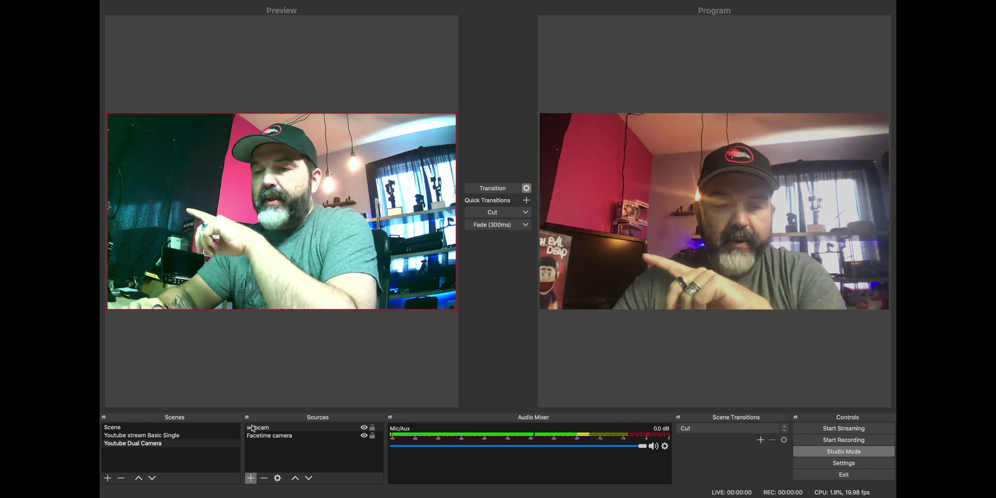
pyautogui.moveTo(261, 437); pyautogui.dragTo(260, 441)
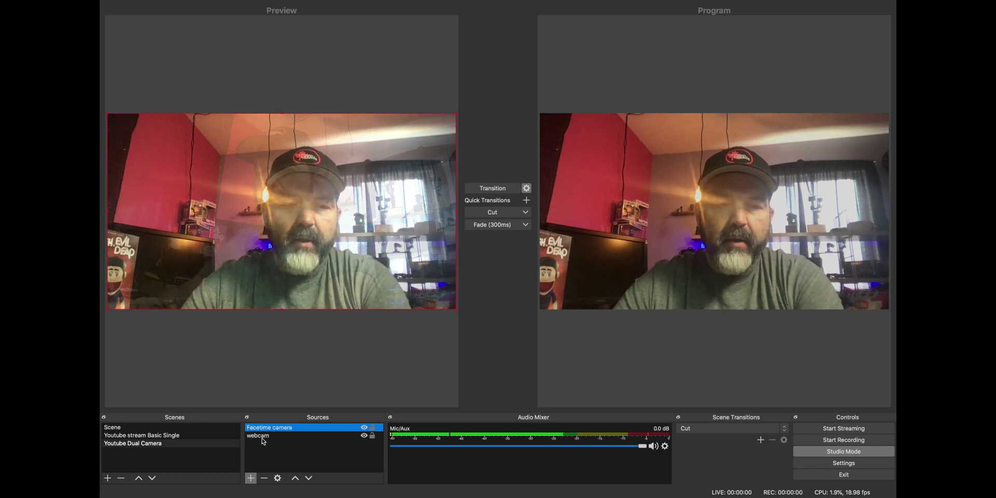
# Try the 300 ms fade between the scenes and change that quick transition to Cut.
pyautogui.click(513, 224)
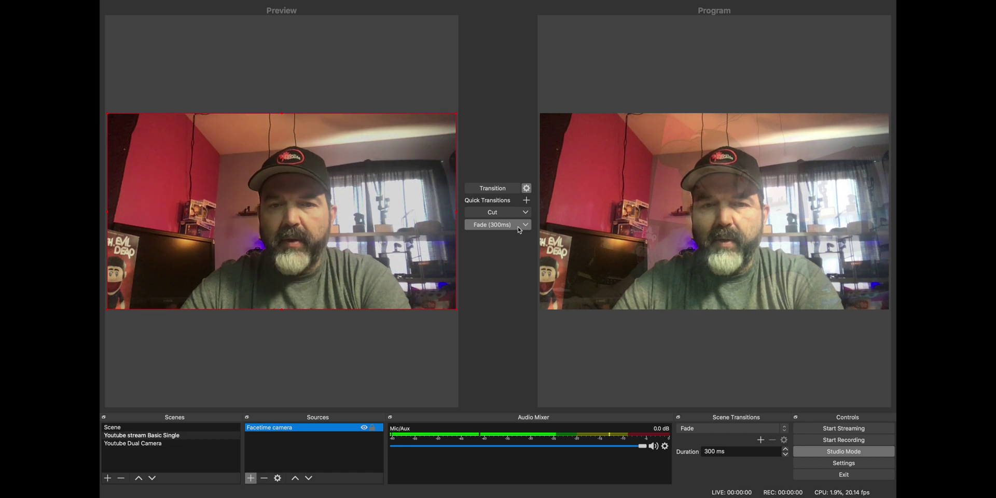
pyautogui.click(526, 225)
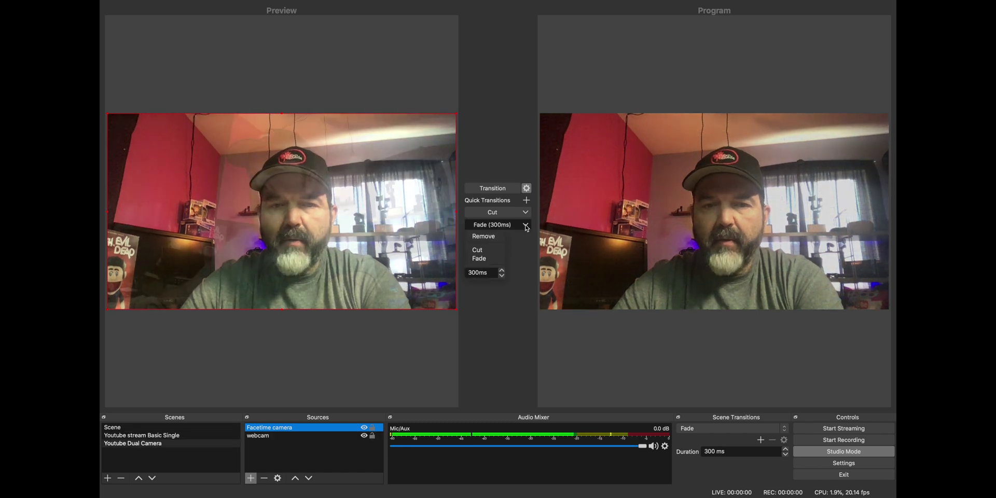
pyautogui.click(492, 251)
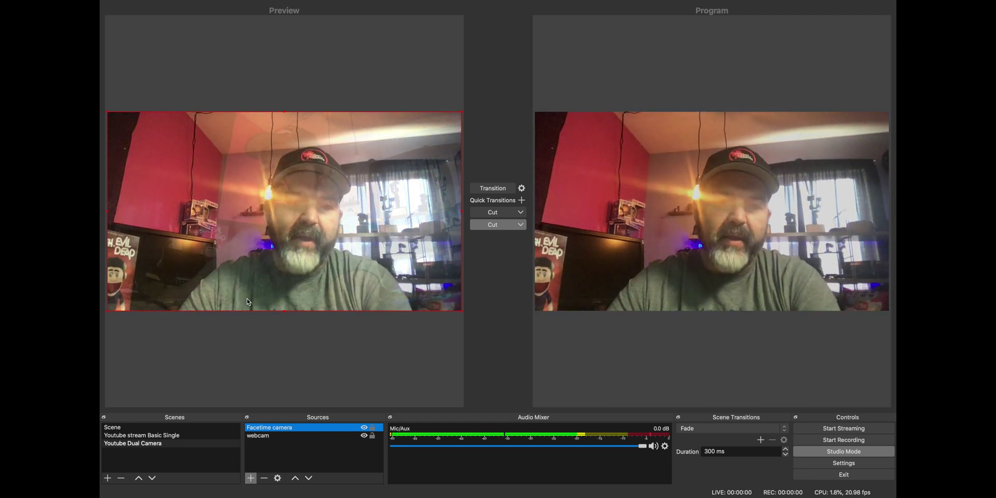
# Move the webcam source above Facetime camera and transition back and forth between the single and dual camera scenes.
pyautogui.moveTo(262, 436); pyautogui.dragTo(265, 427)
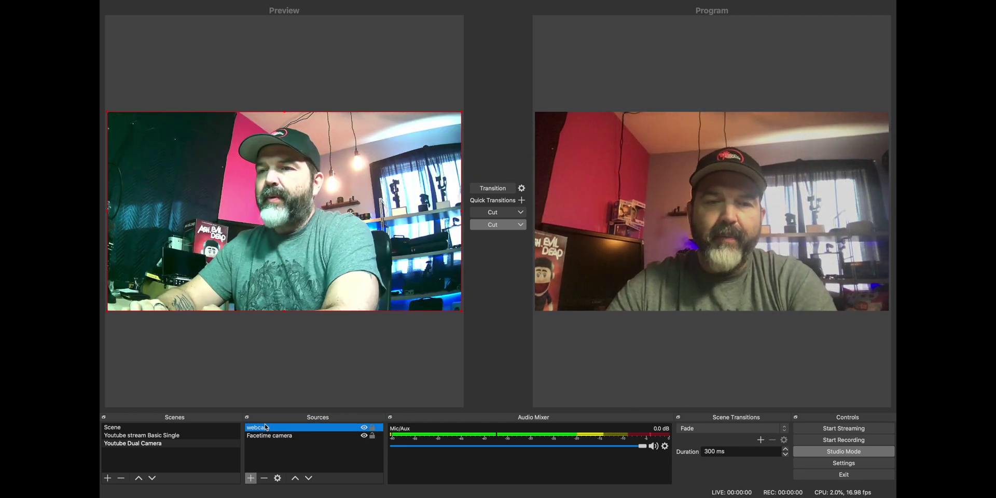
pyautogui.click(500, 192)
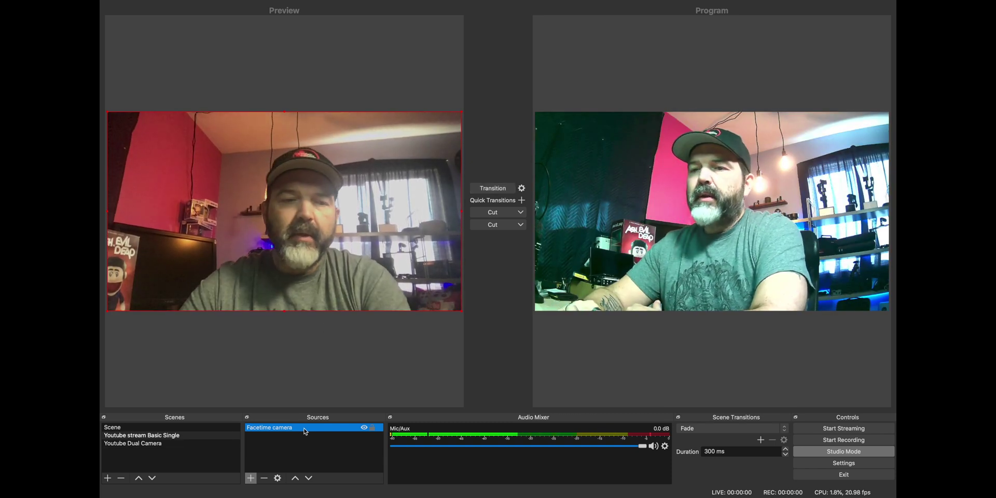
pyautogui.click(493, 189)
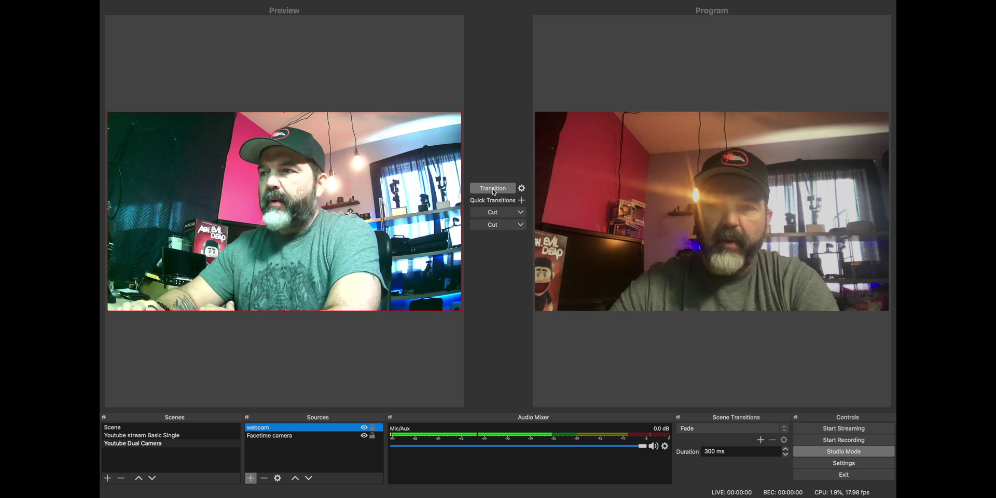
pyautogui.click(493, 189)
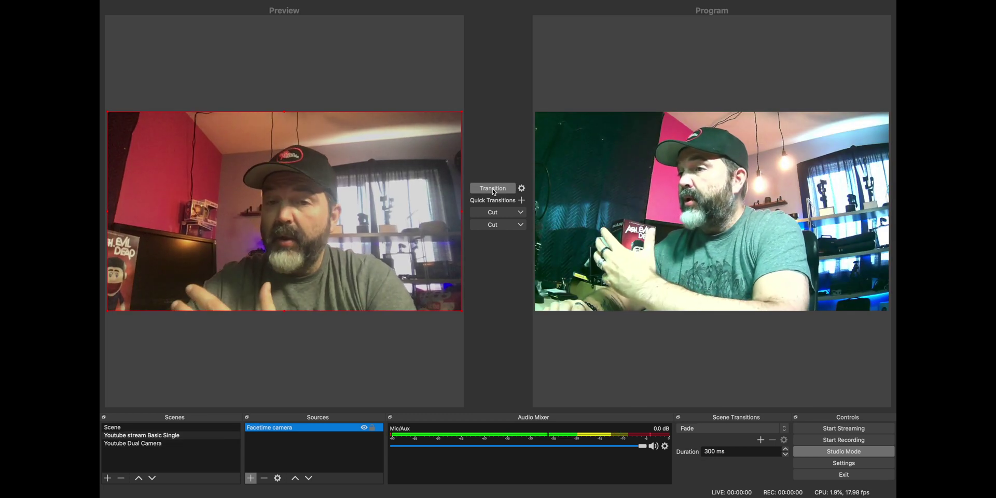
pyautogui.click(493, 189)
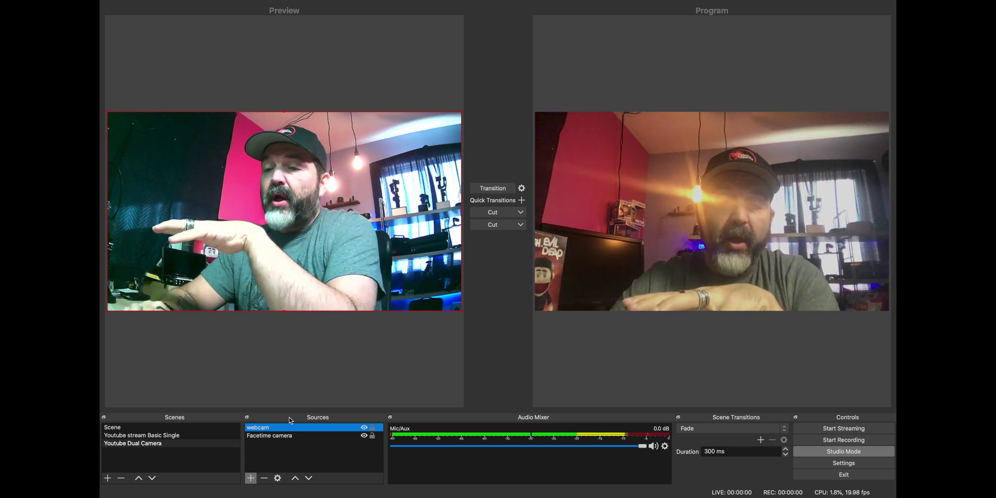
# Add a Color Correction effect filter named "webcam color" to the webcam source.
pyautogui.rightClick(264, 430)
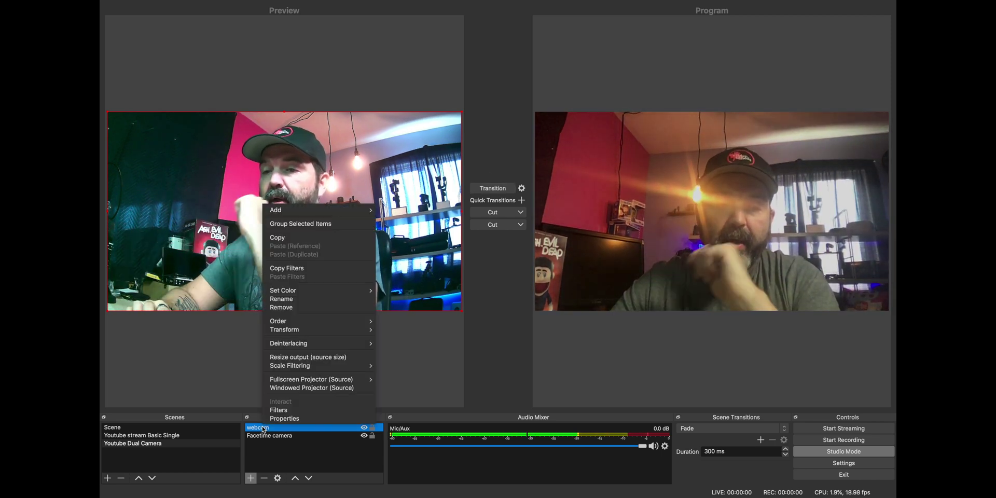
pyautogui.click(299, 410)
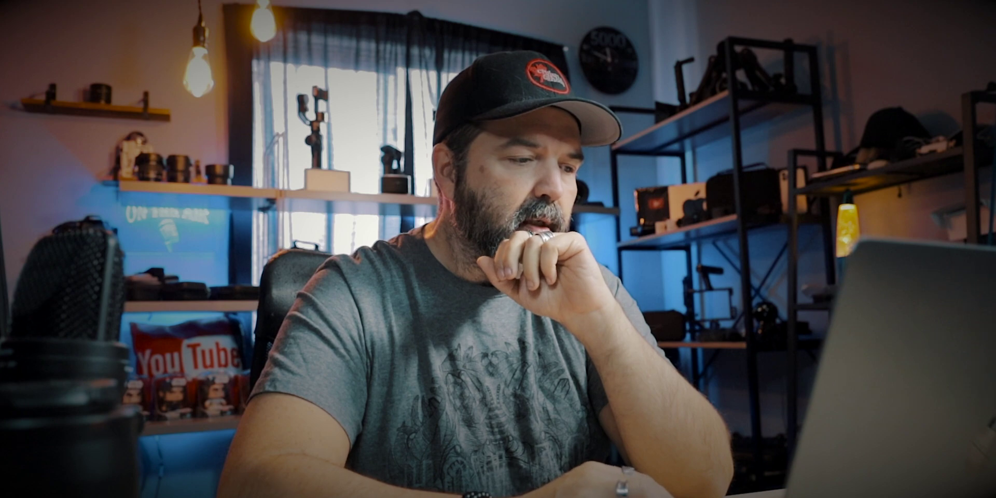
pyautogui.click(315, 388)
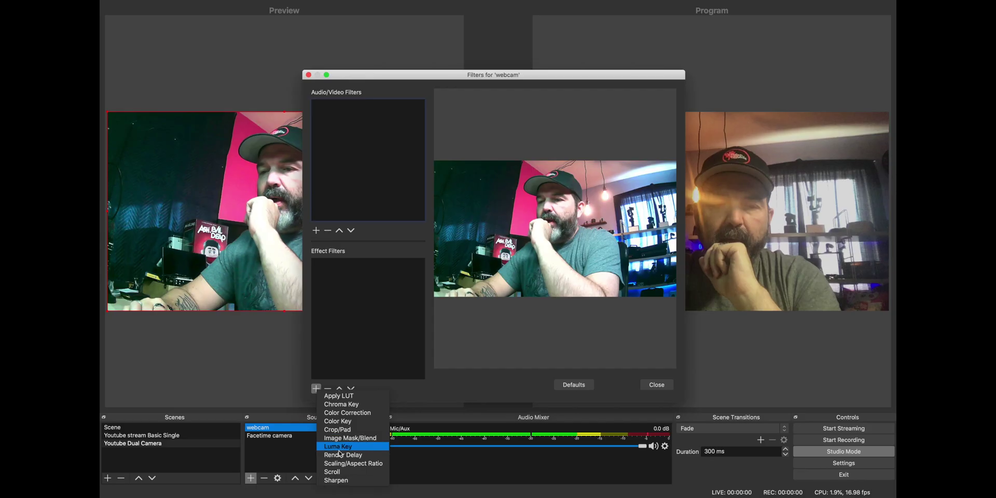
pyautogui.click(348, 412)
pyautogui.write('webcam color')
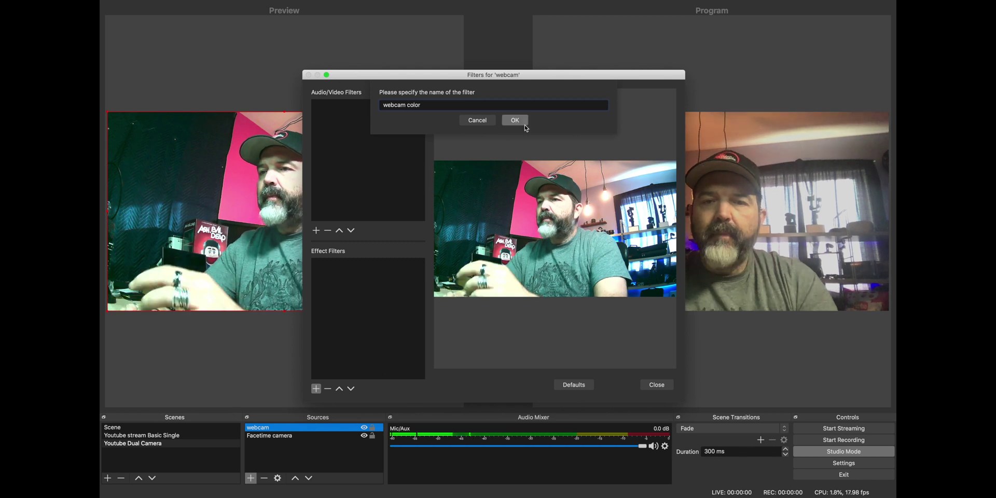
pyautogui.click(520, 122)
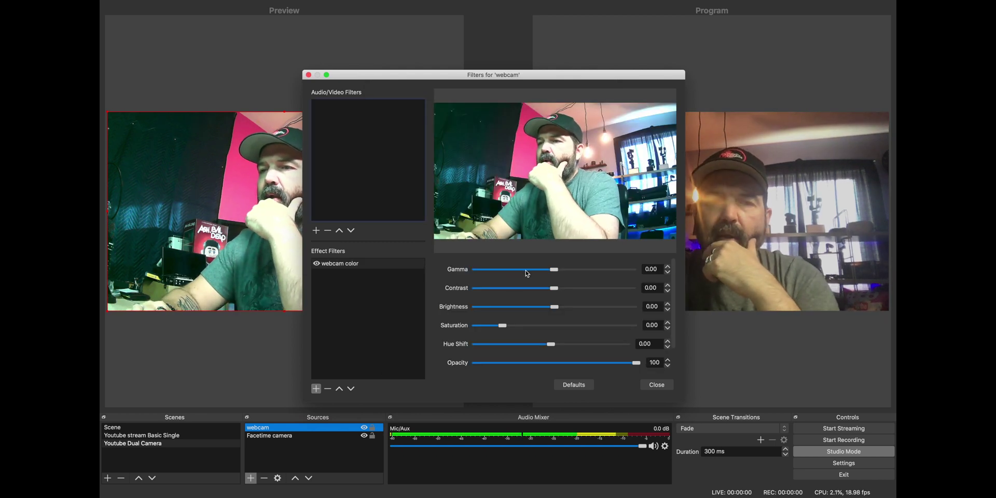
# Set the webcam filter's gamma to 0.07, contrast to -0.20, brightness to -0.09 and saturation to 0.38, and close the filters.
pyautogui.moveTo(564, 270); pyautogui.dragTo(553, 273)
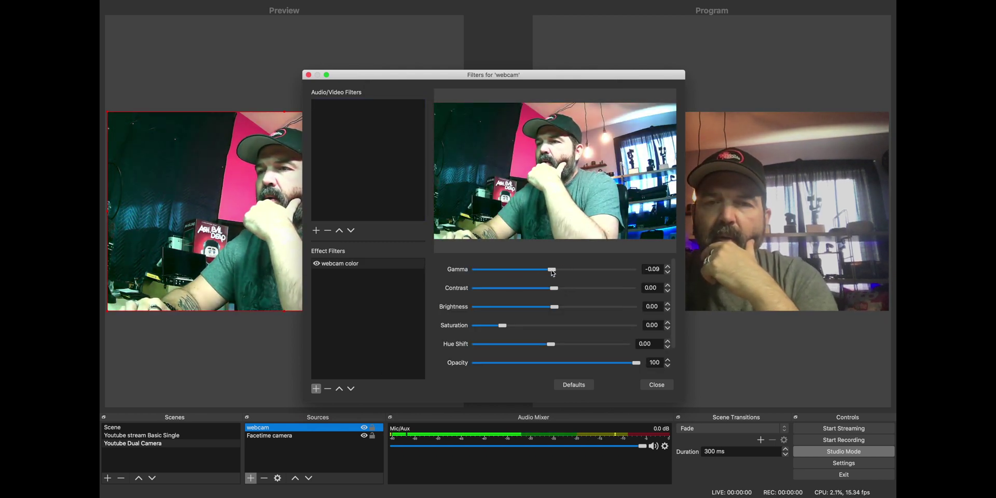
pyautogui.moveTo(553, 288); pyautogui.dragTo(513, 330)
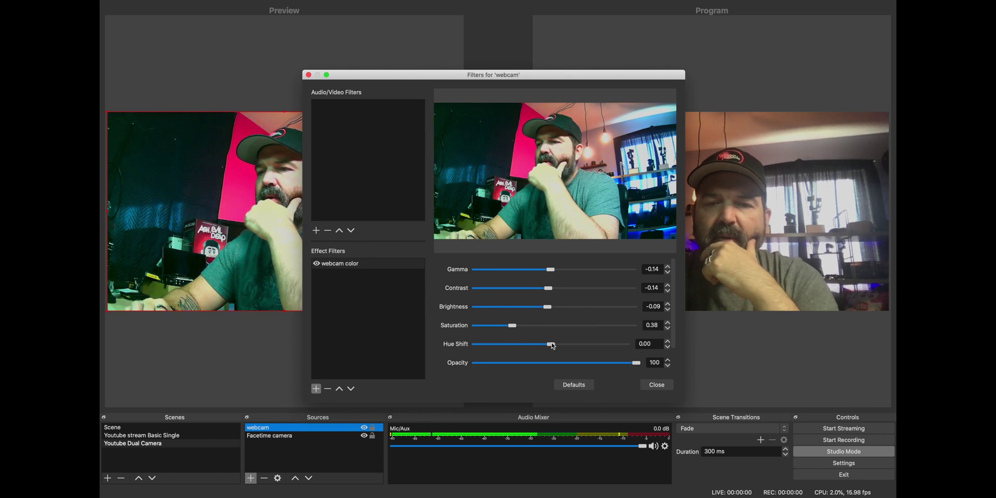
pyautogui.moveTo(552, 270); pyautogui.dragTo(557, 273)
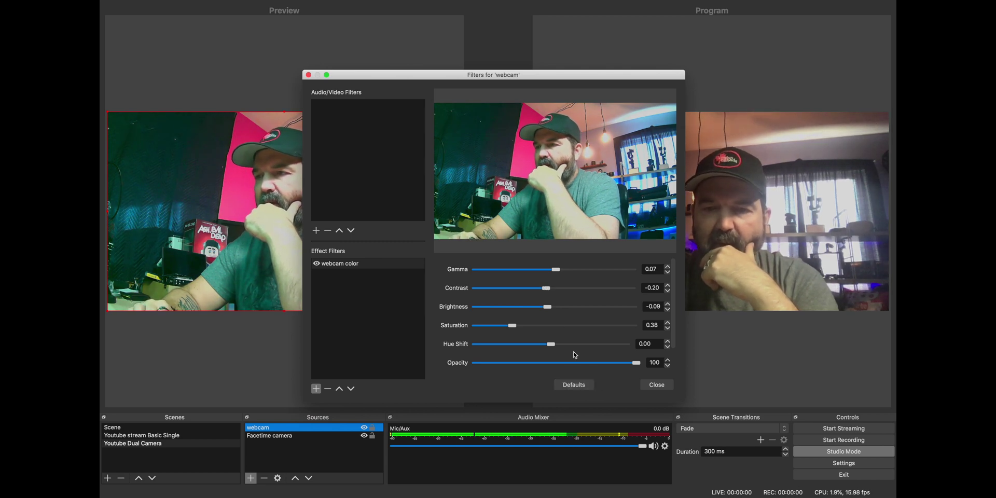
pyautogui.click(657, 385)
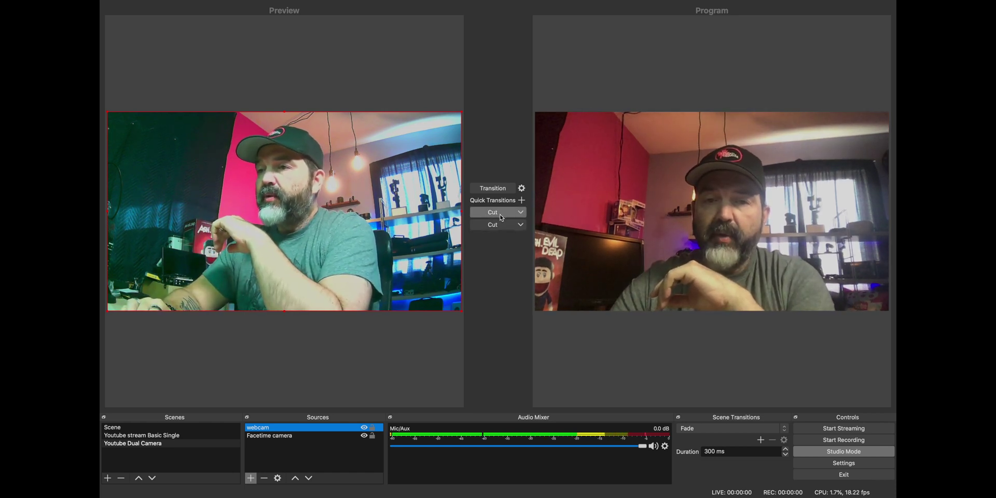
# Test switching the program output repeatedly between the Youtube Dual Camera and Youtube stream Basic Single scenes.
pyautogui.click(501, 188)
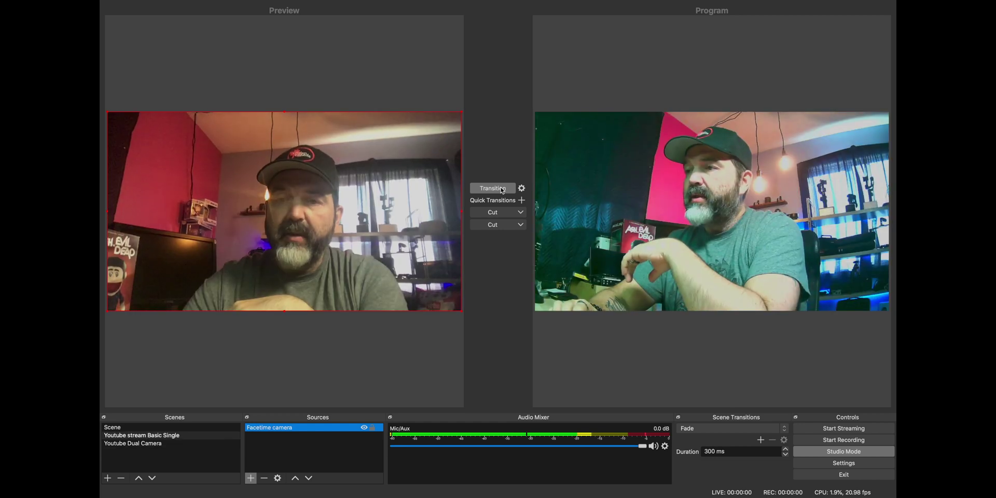
pyautogui.click(500, 188)
pyautogui.click(500, 187)
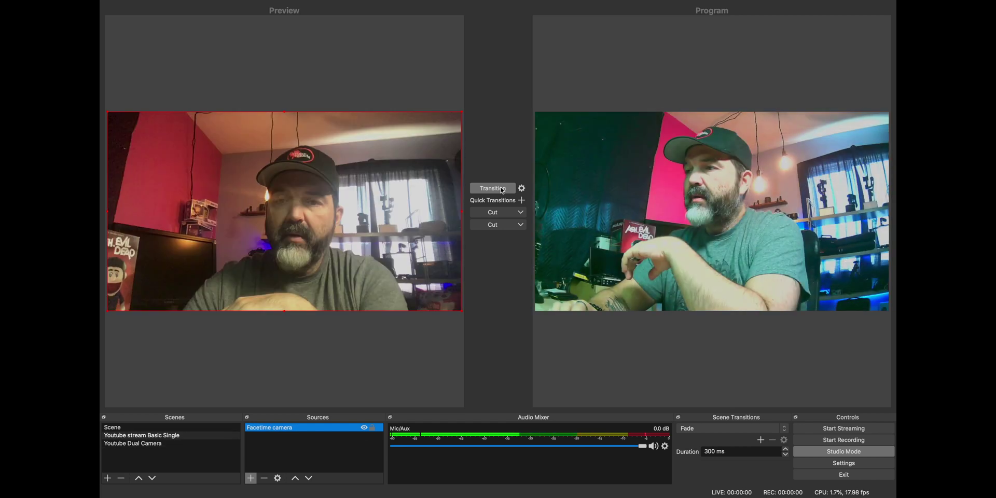
pyautogui.click(501, 188)
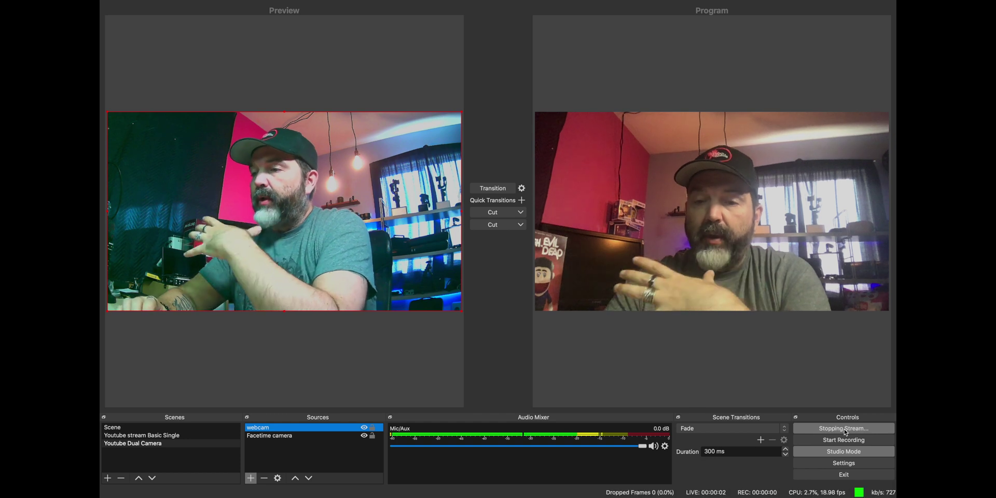
# Start streaming briefly and stop the live stream again.
pyautogui.click(844, 428)
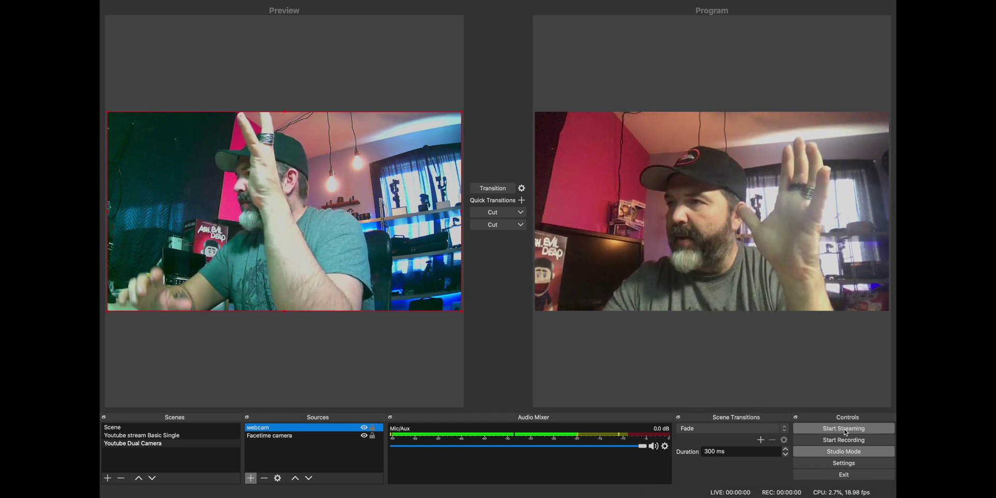